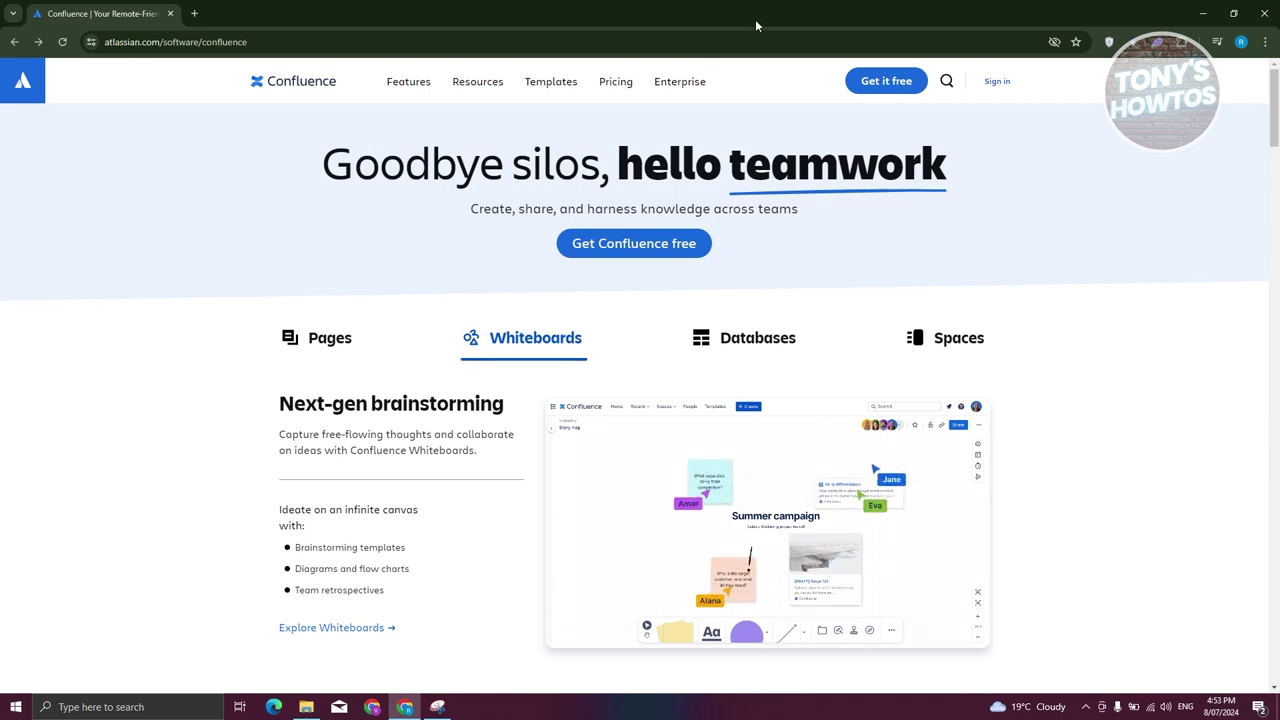
Step: Sign up for Confluence free with the first listed Google account and accept the suggested site name
click(903, 85)
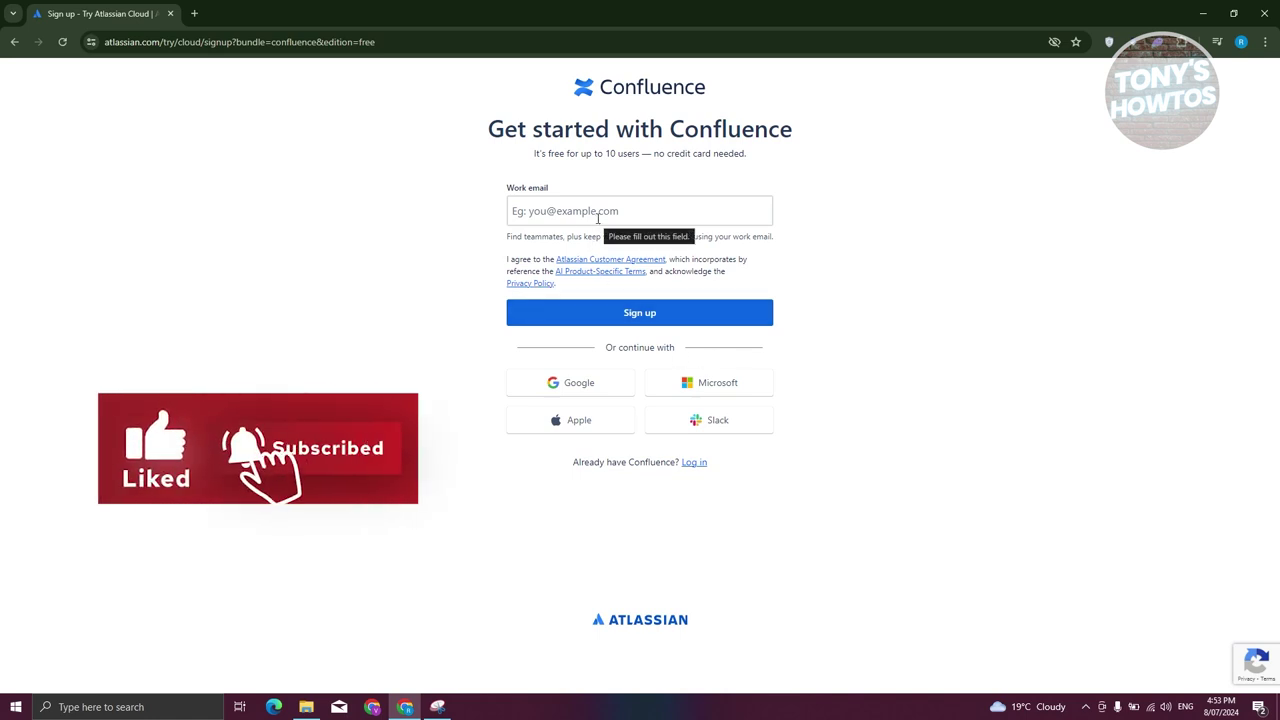
click(614, 387)
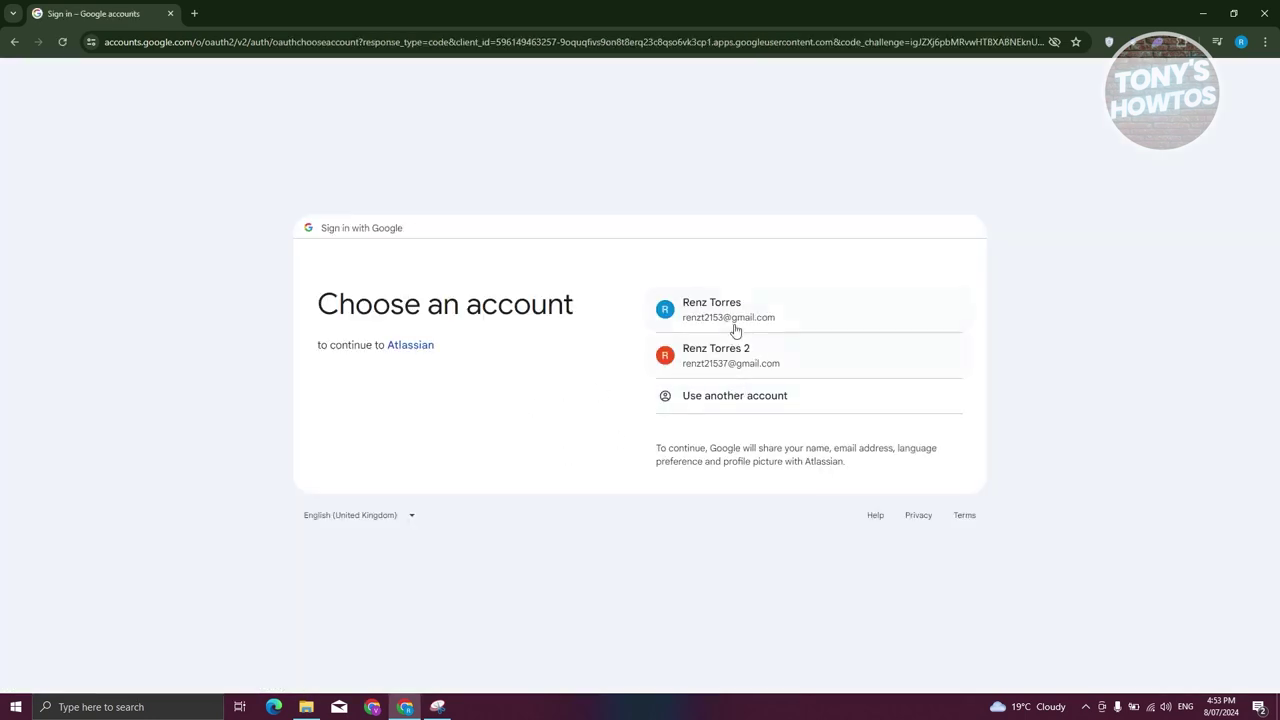
click(741, 316)
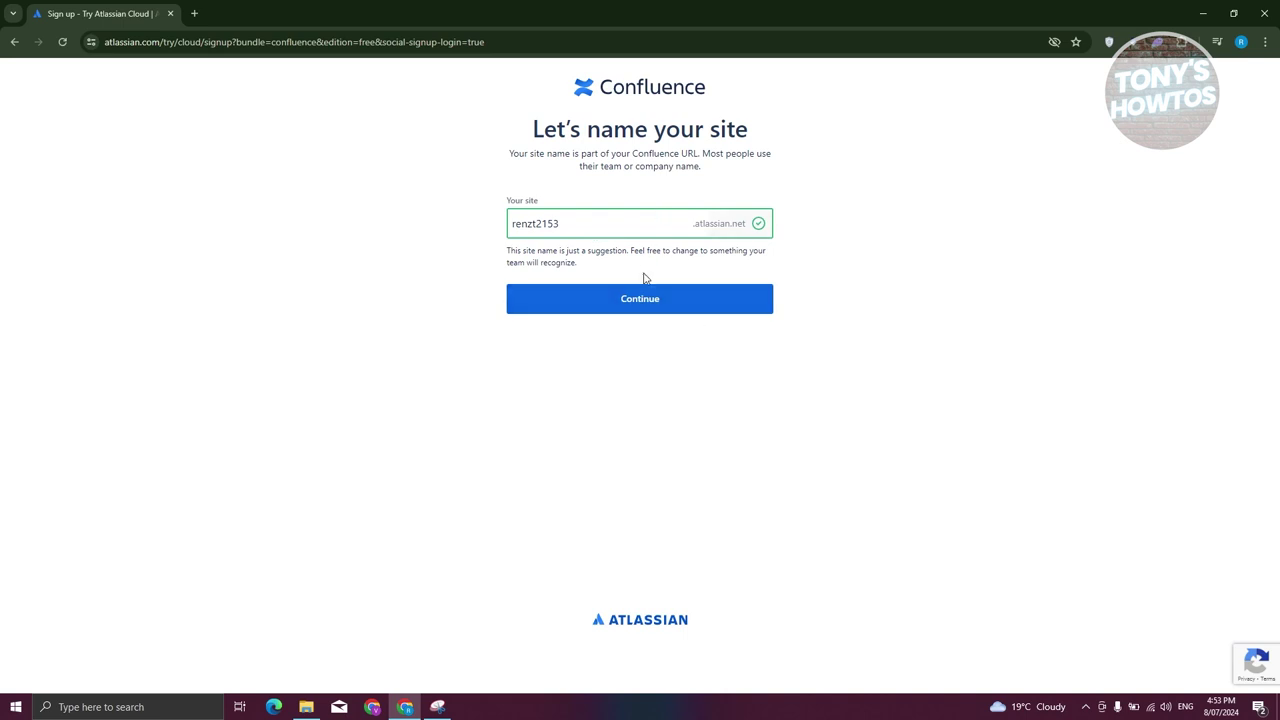
click(680, 307)
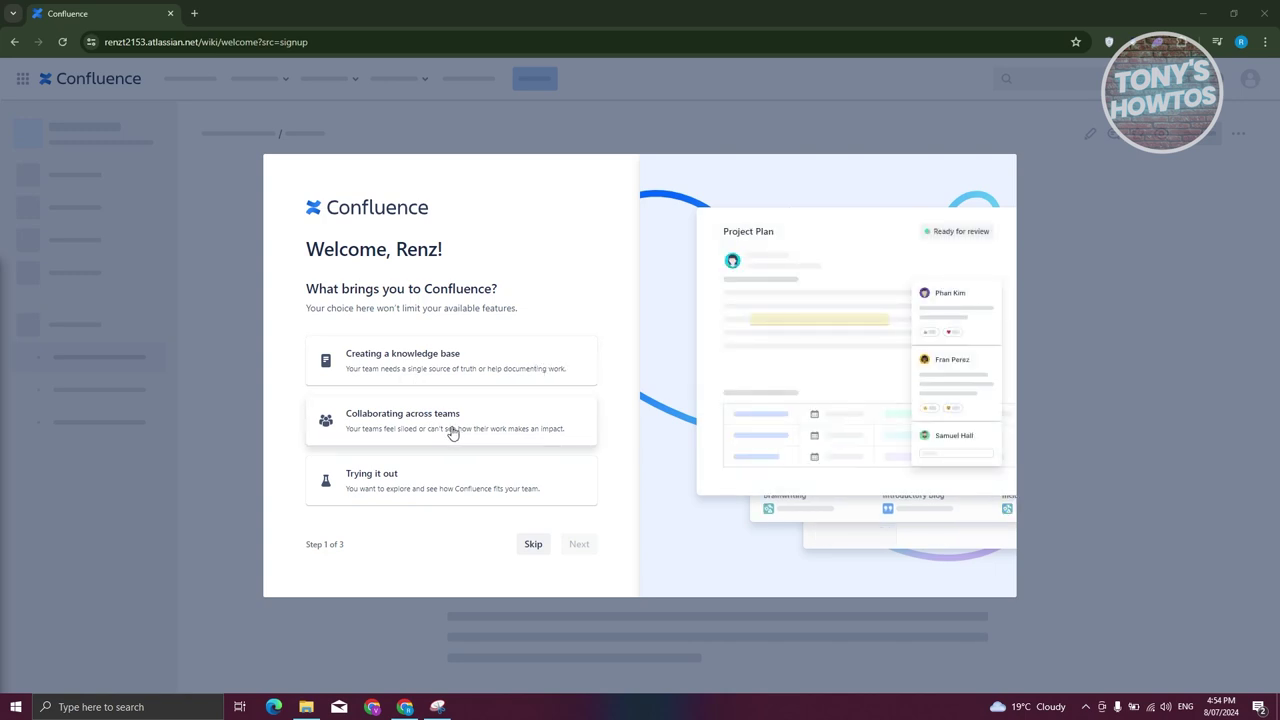
Step: Complete the onboarding questions with Creating a knowledge base and Software Development, and finish without inviting any teammates
click(521, 366)
click(578, 546)
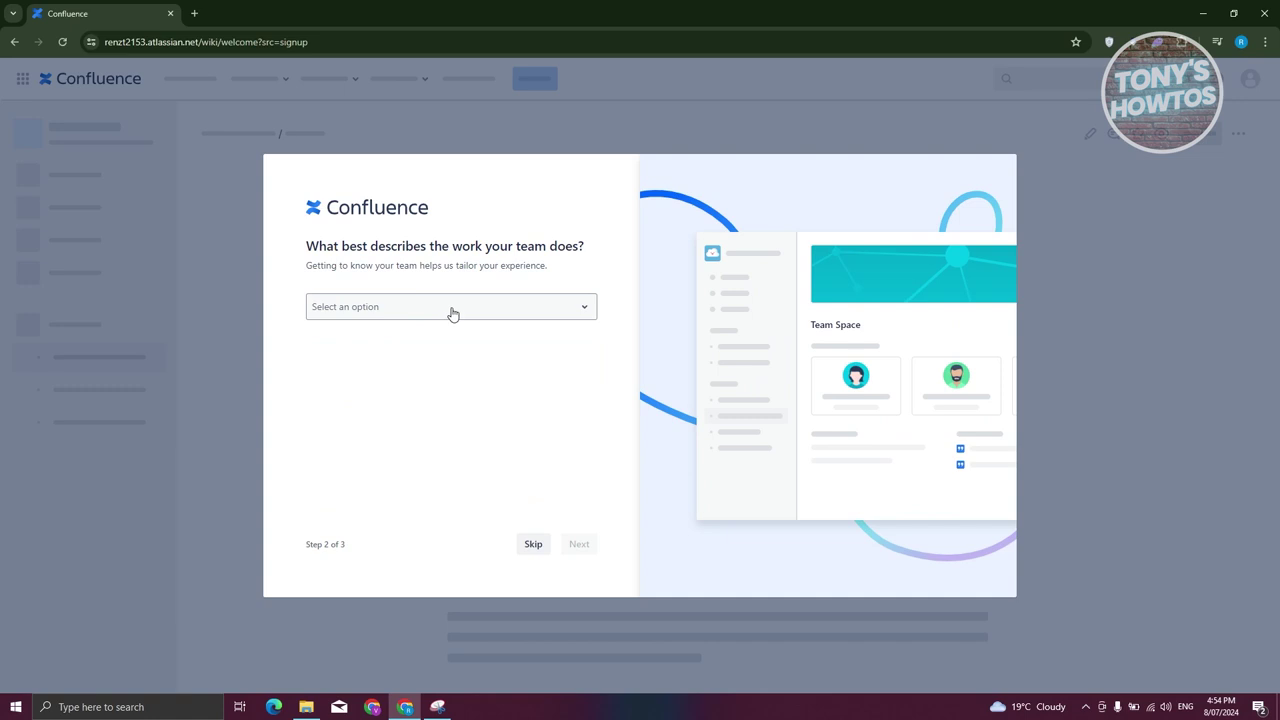
click(452, 313)
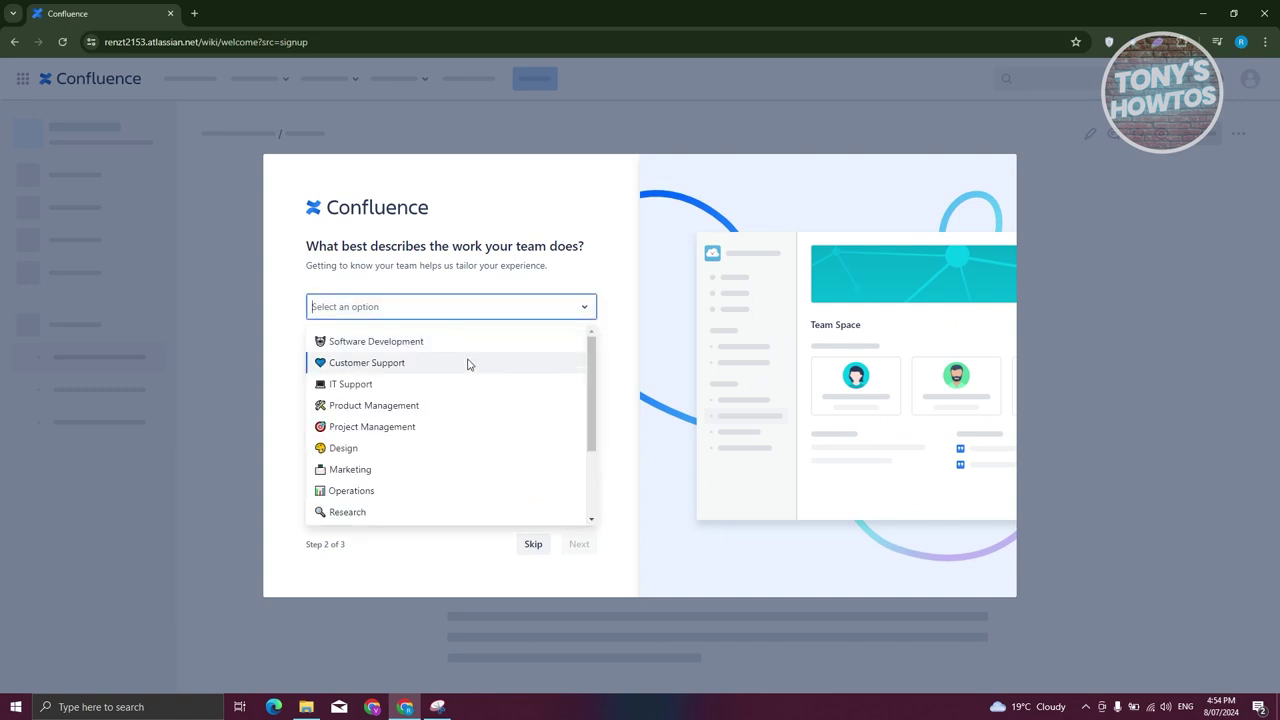
click(419, 345)
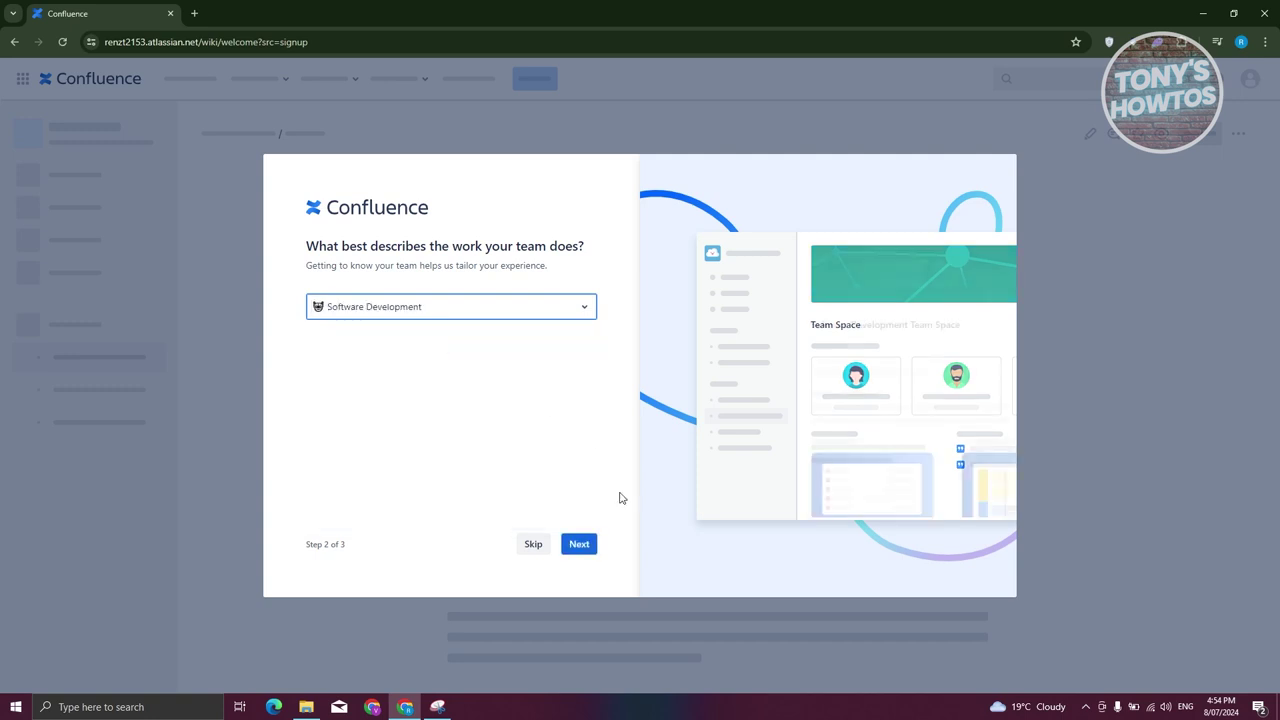
click(576, 546)
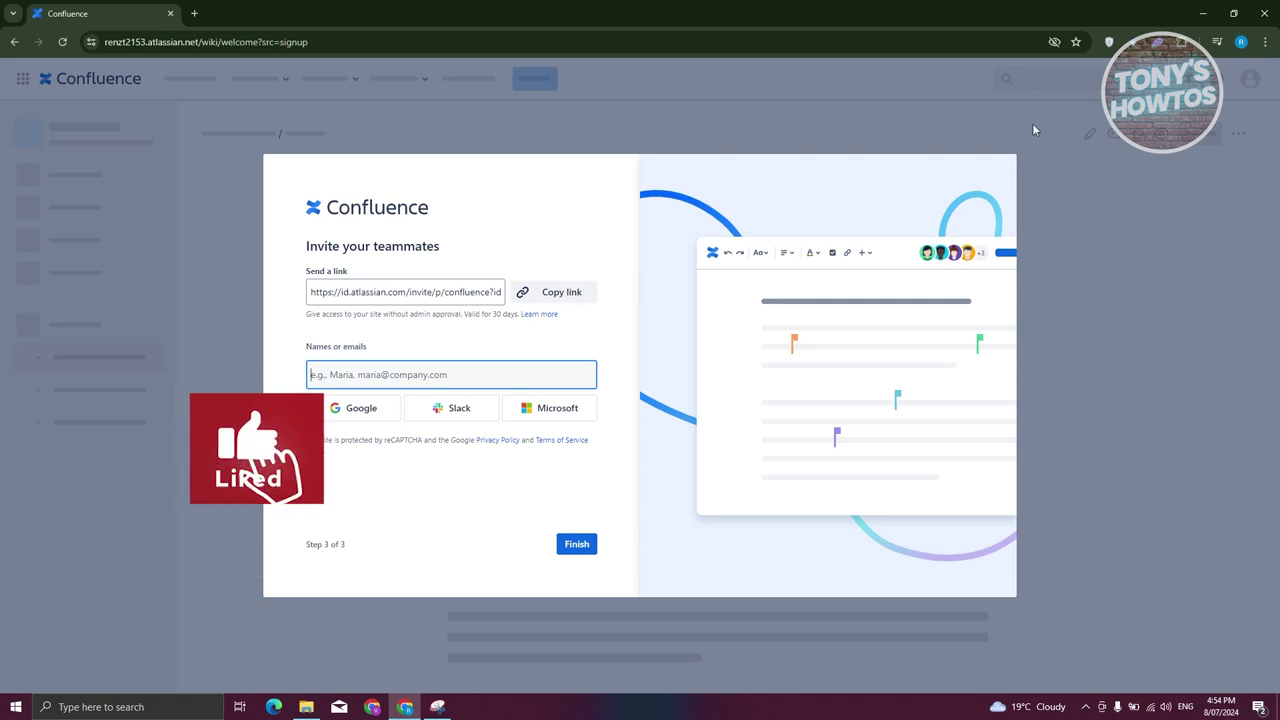
click(1088, 403)
click(580, 546)
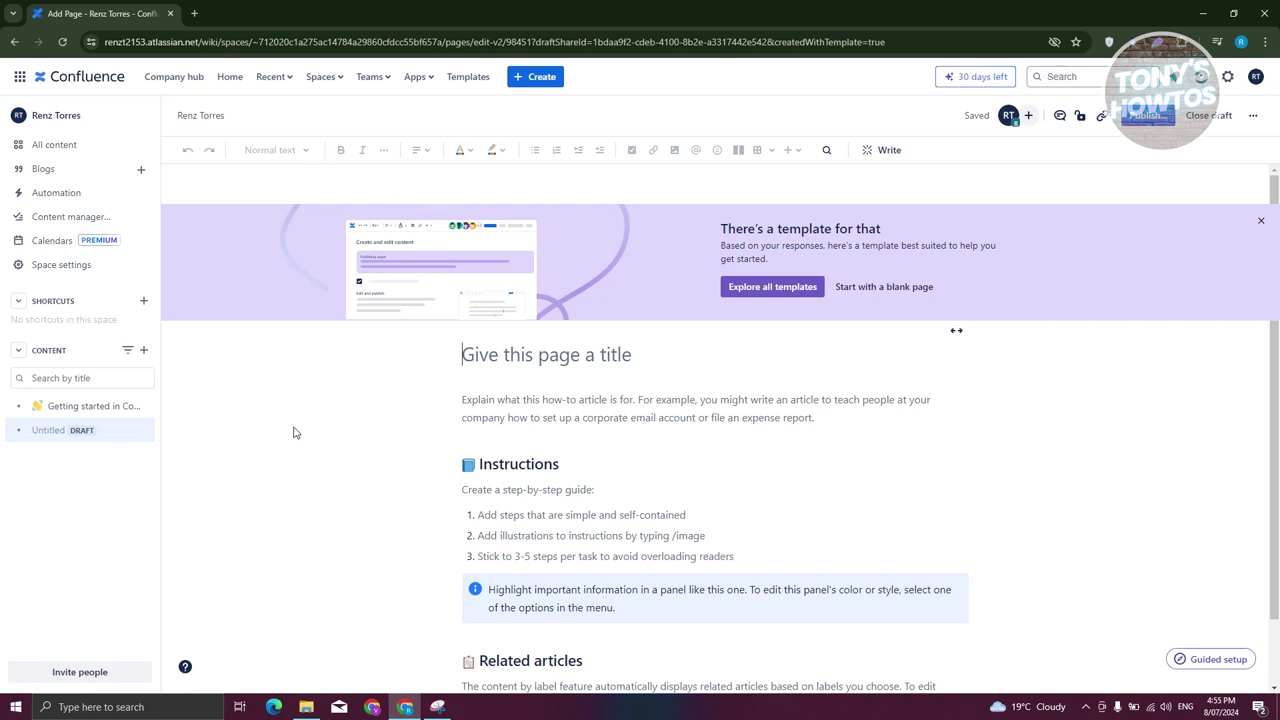
Step: Dismiss the template suggestion banner on the untitled page draft and look over the list of Atlassian apps
scroll(363, 391, down, 1)
scroll(363, 391, up, 1)
mouse_move(548, 343)
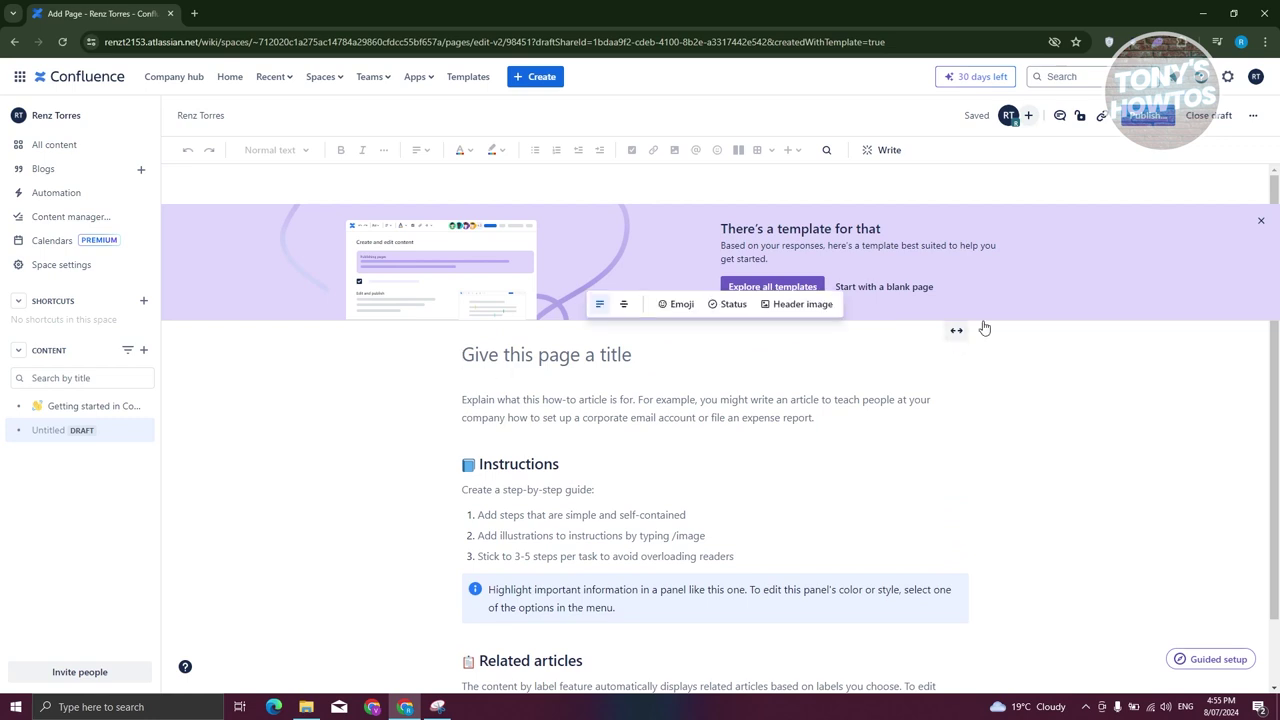
click(1262, 221)
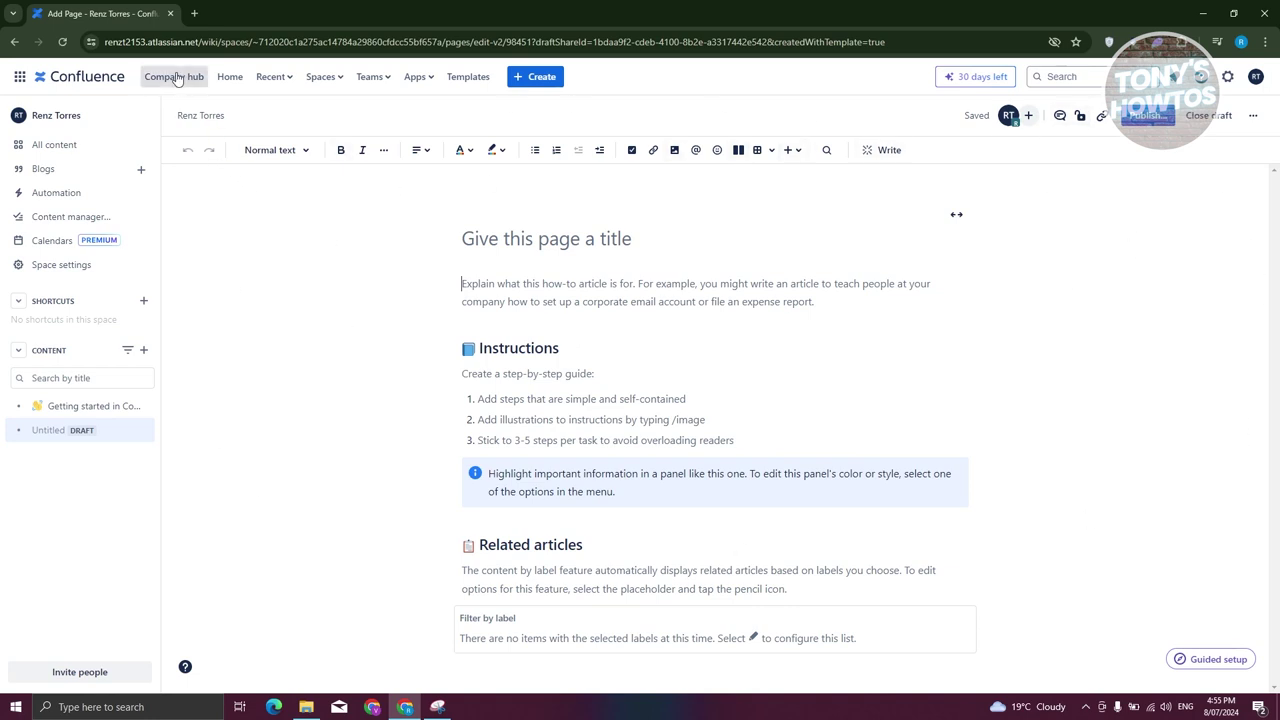
click(20, 77)
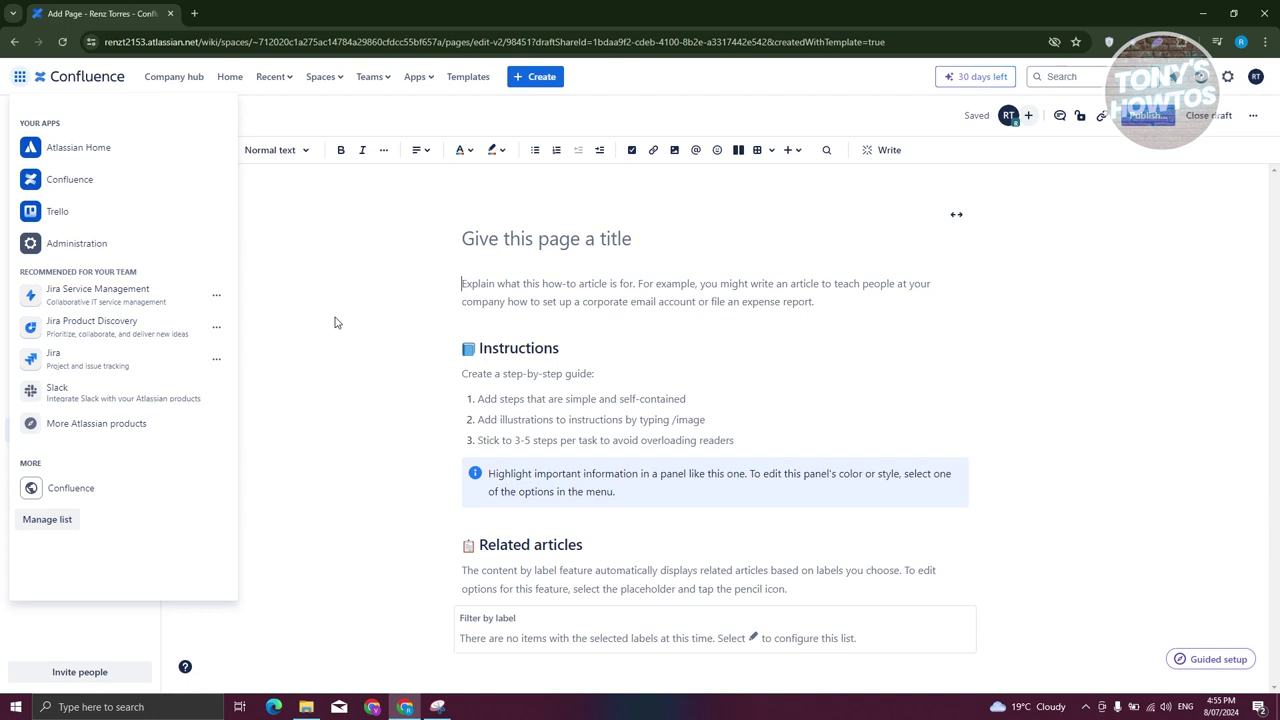
click(340, 320)
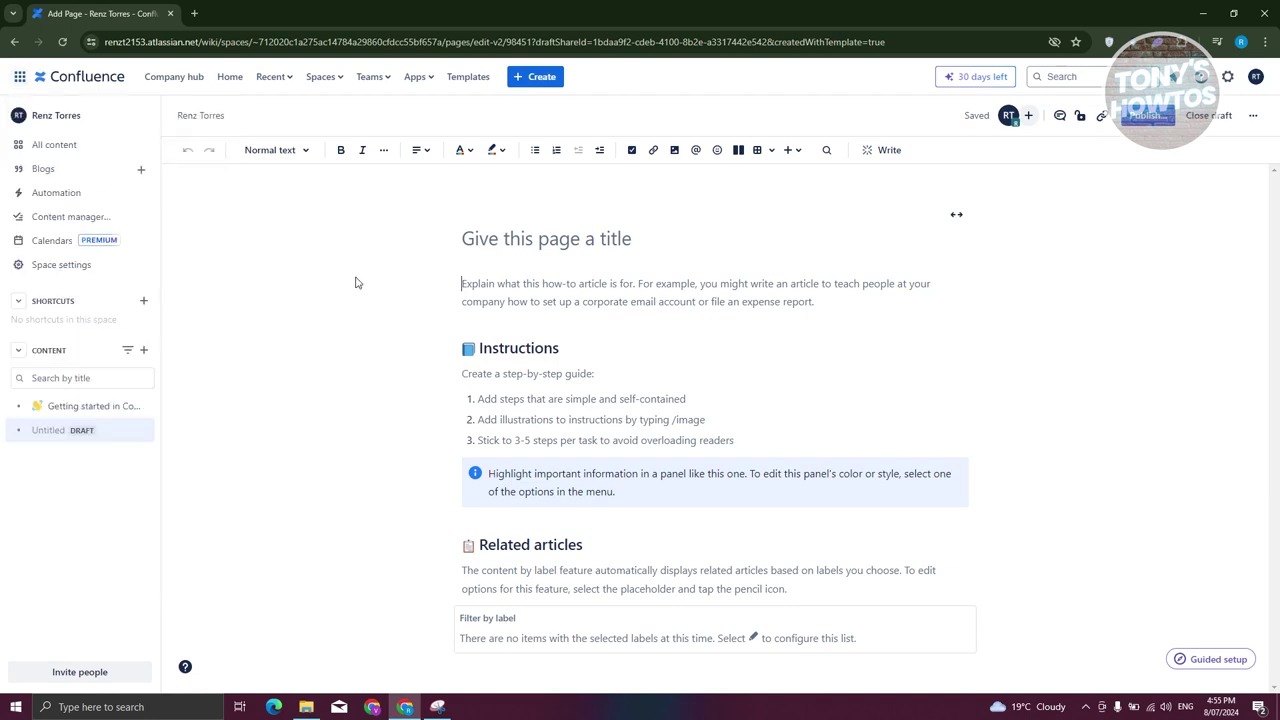
Step: Open the Company hub and skip giving it a custom name
click(178, 77)
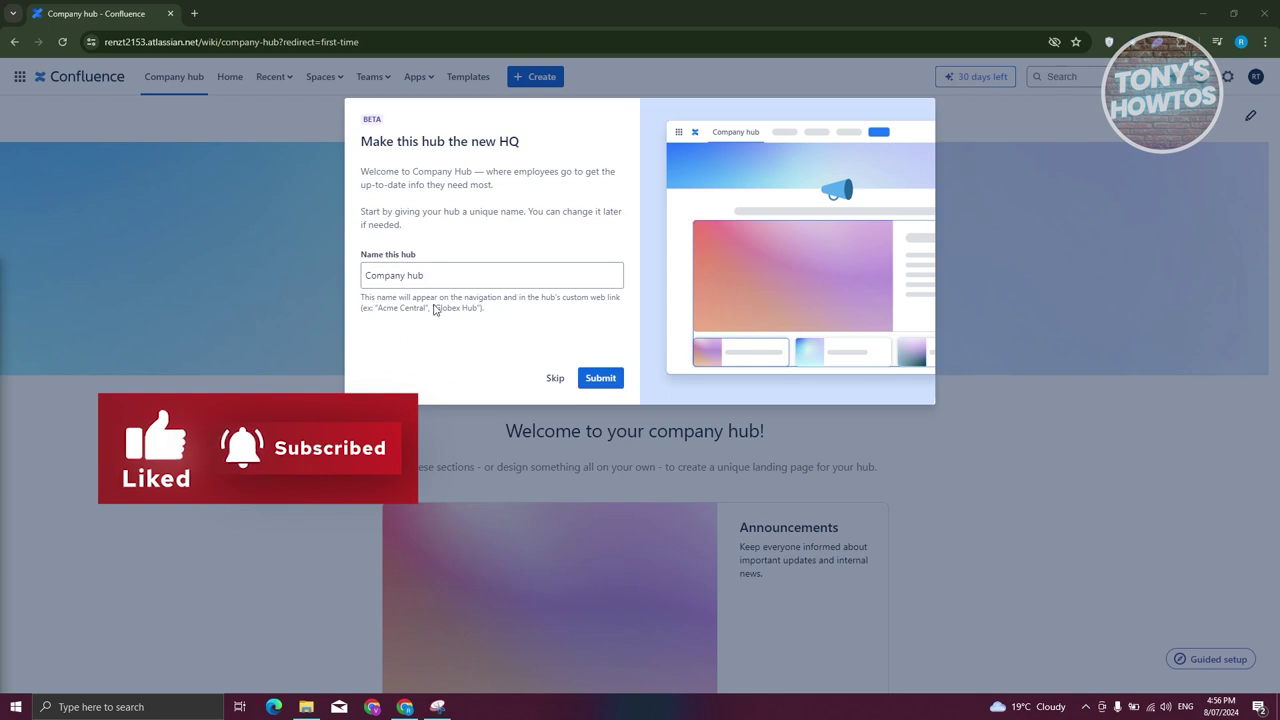
click(458, 272)
drag(487, 274, 334, 258)
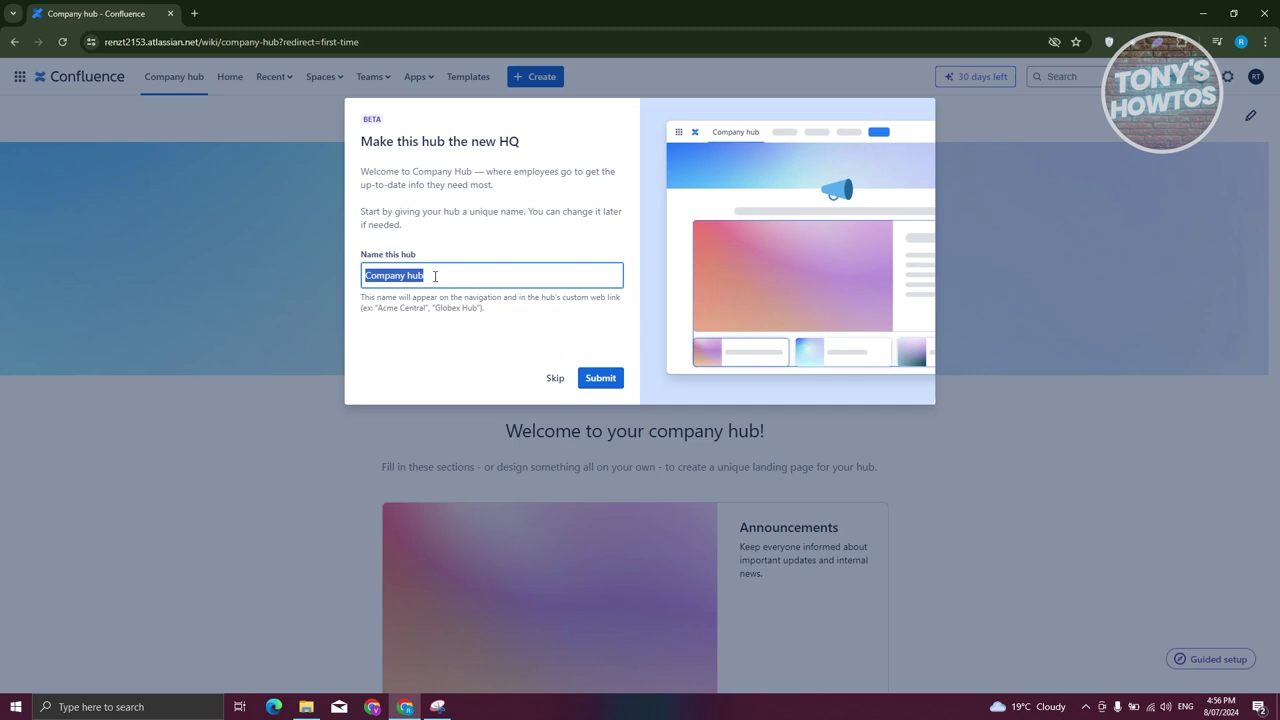
click(555, 378)
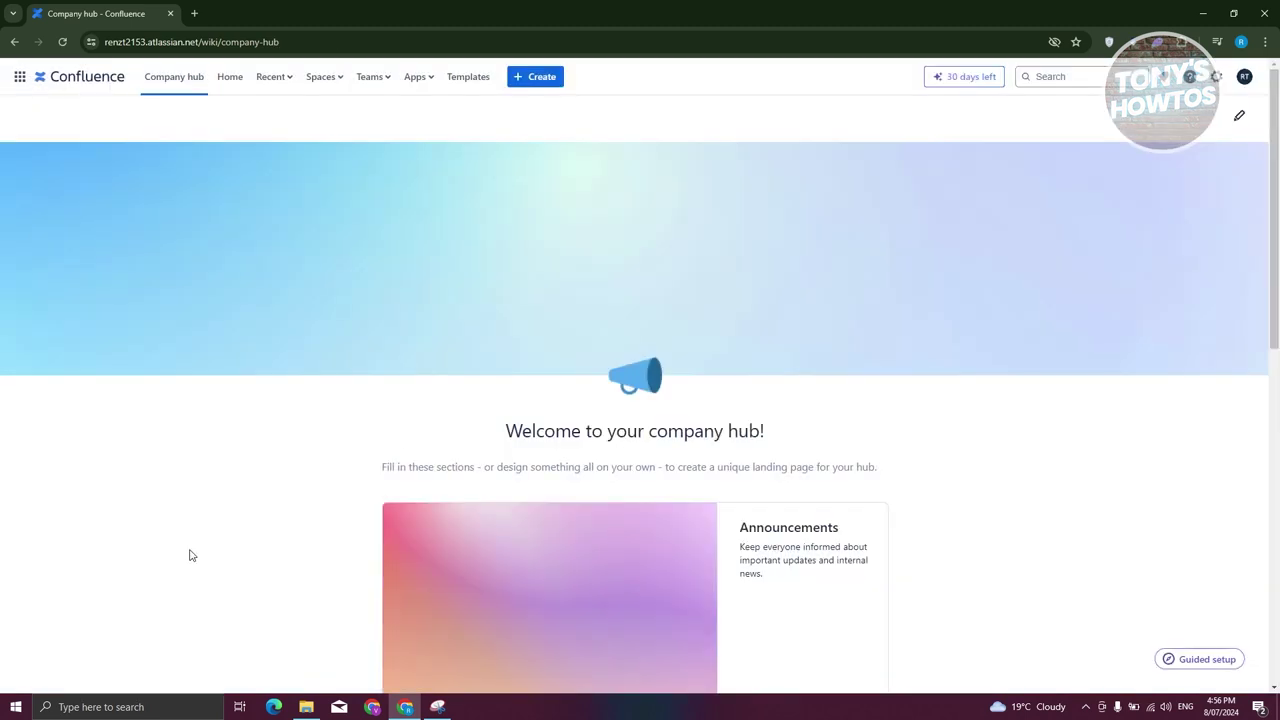
Step: Look through the company hub page, including the Town hall and Performance reviews cards, and dismiss the template notice
scroll(531, 351, down, 3)
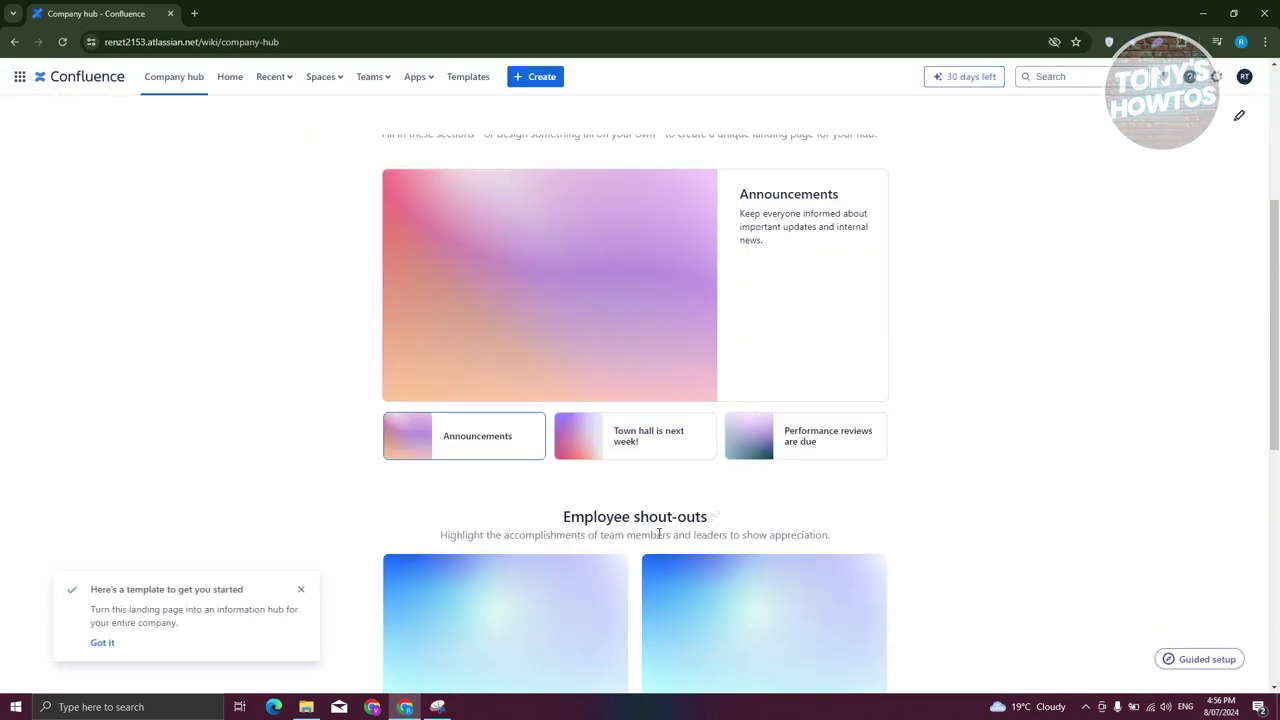
scroll(879, 487, up, 3)
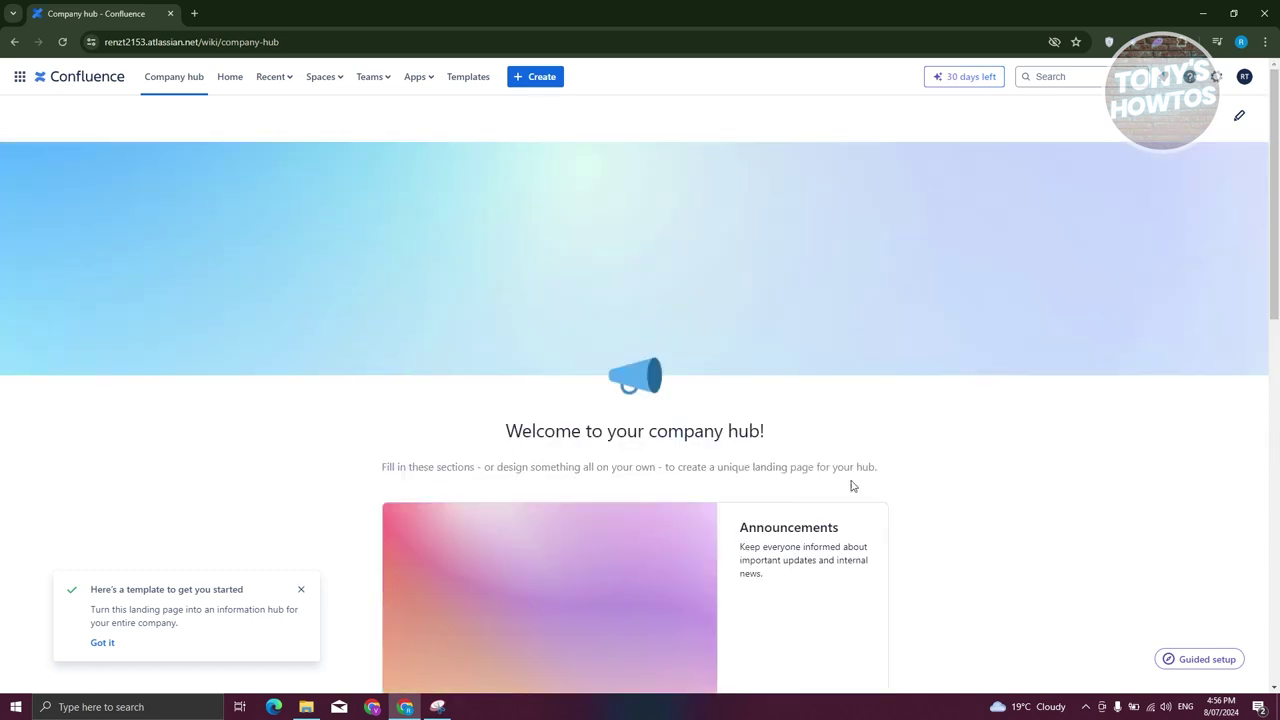
scroll(690, 460, down, 3)
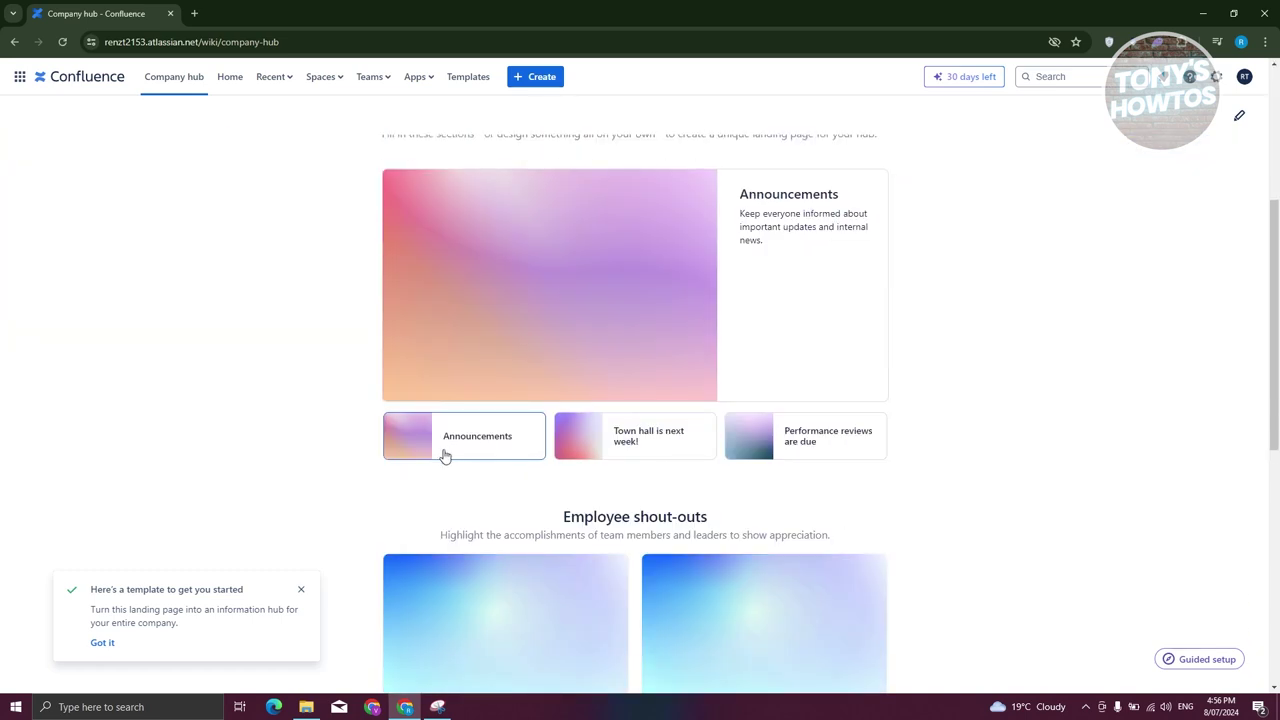
click(630, 447)
scroll(810, 490, up, 1)
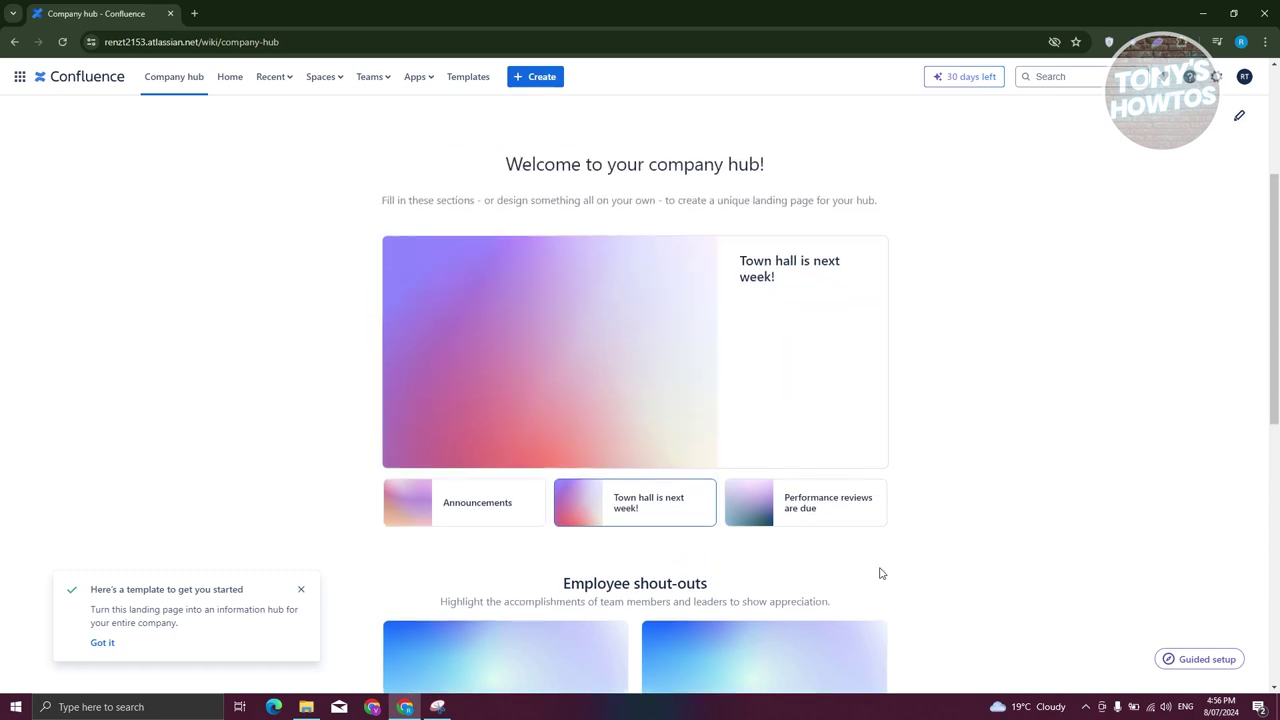
click(838, 510)
scroll(1031, 429, up, 4)
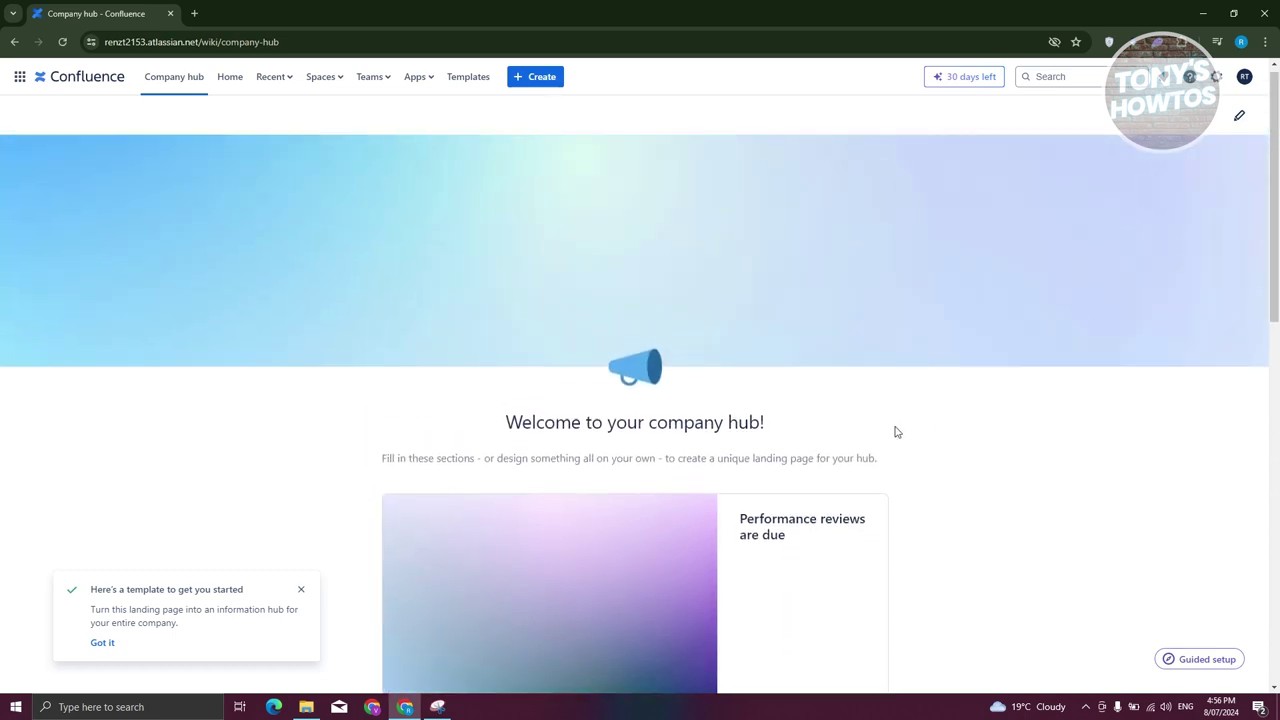
click(300, 589)
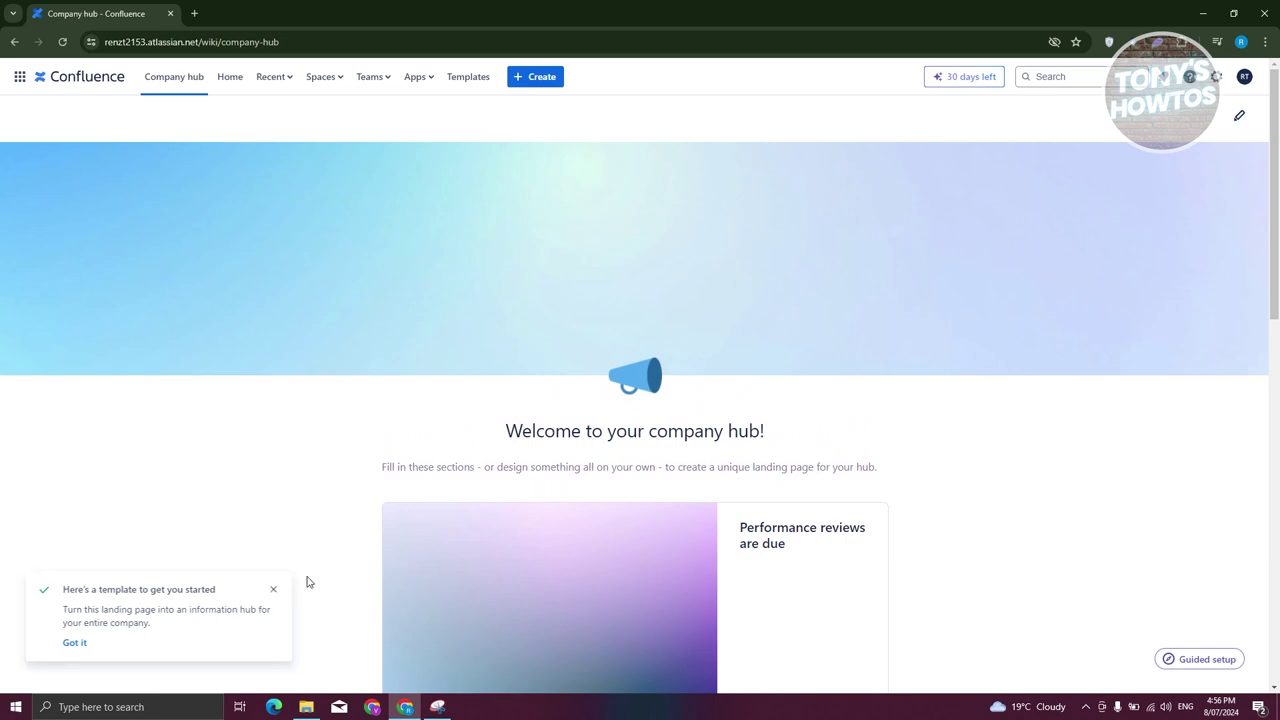
Step: Open the company hub page for editing and examine its sections and the available text styles
click(1240, 119)
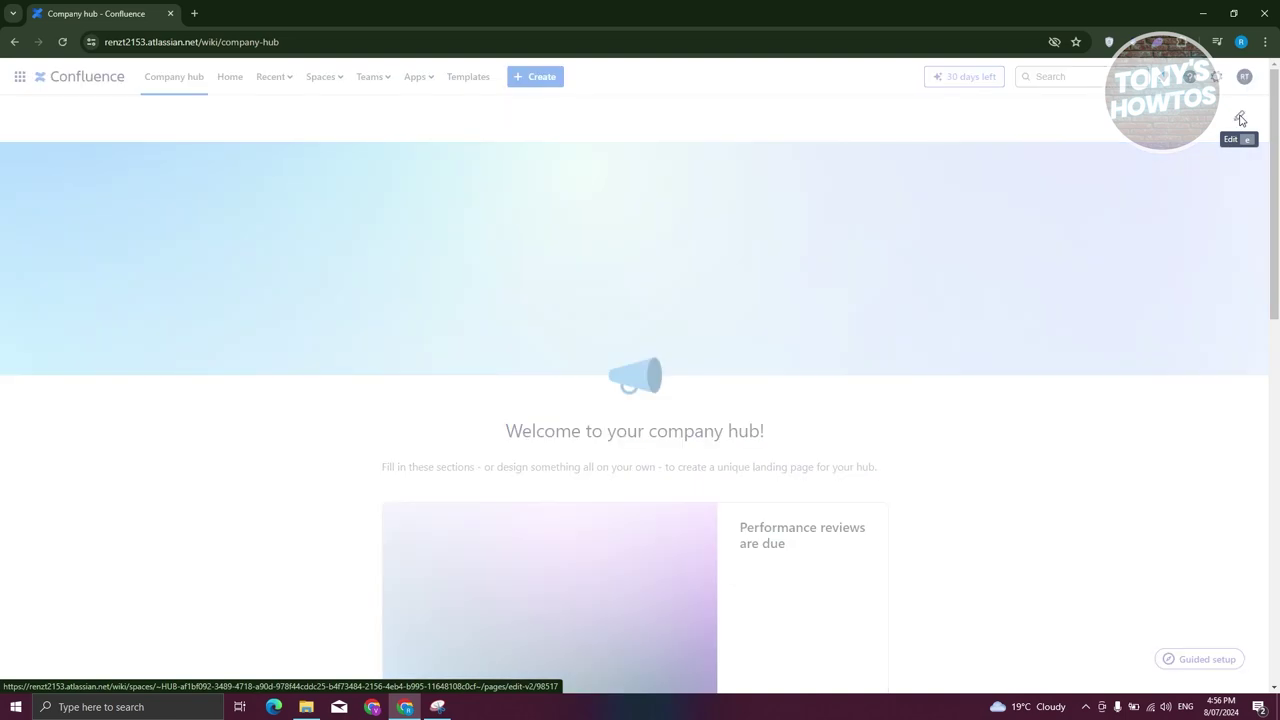
scroll(496, 486, down, 4)
scroll(497, 491, down, 3)
scroll(723, 309, up, 7)
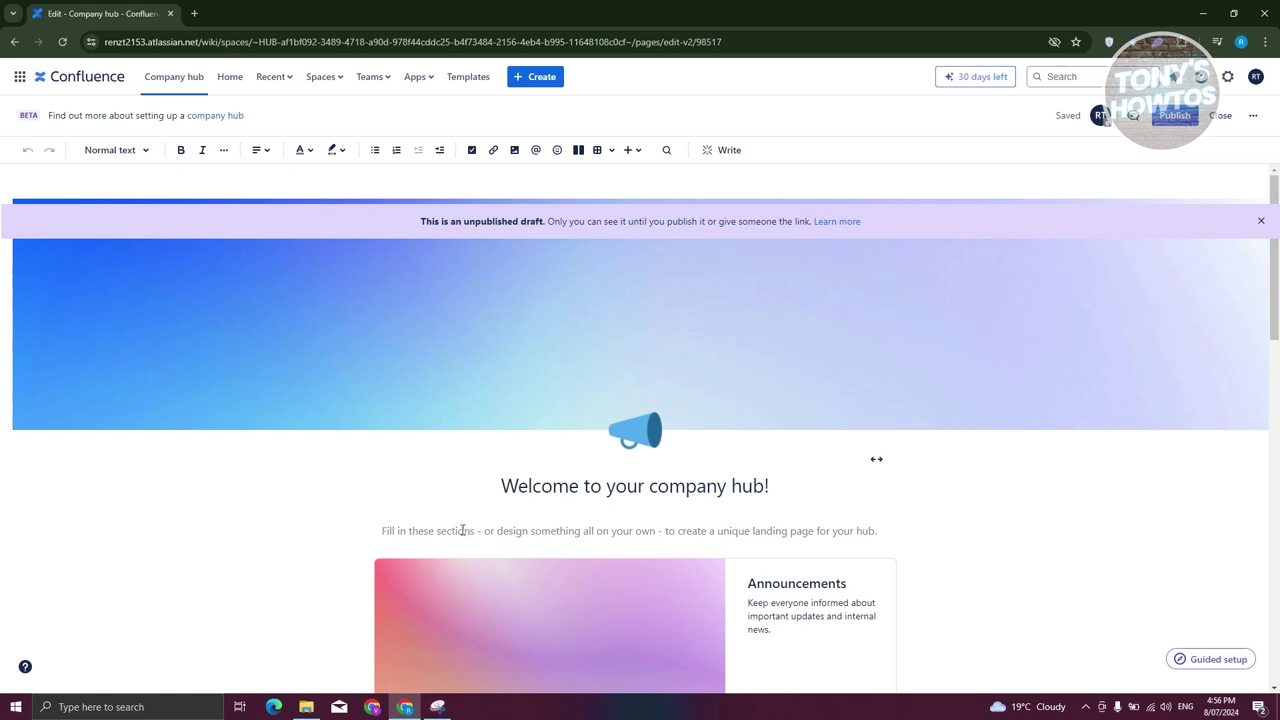
click(145, 158)
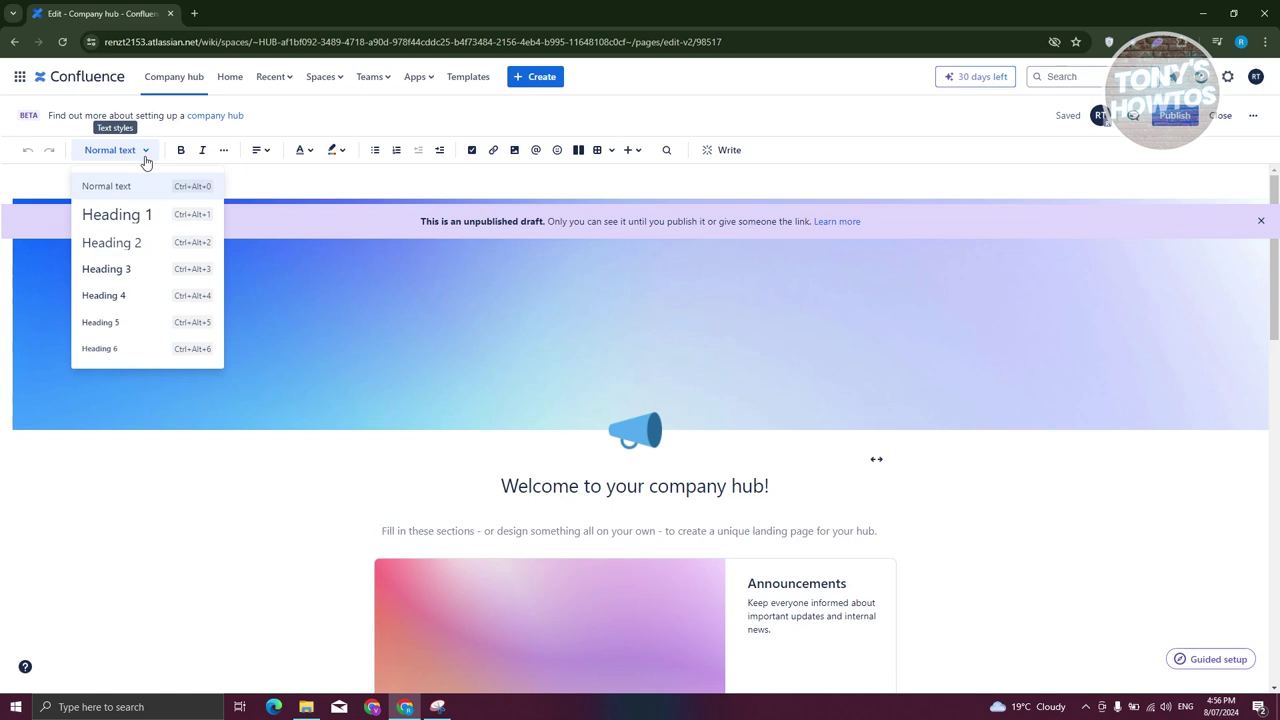
click(405, 511)
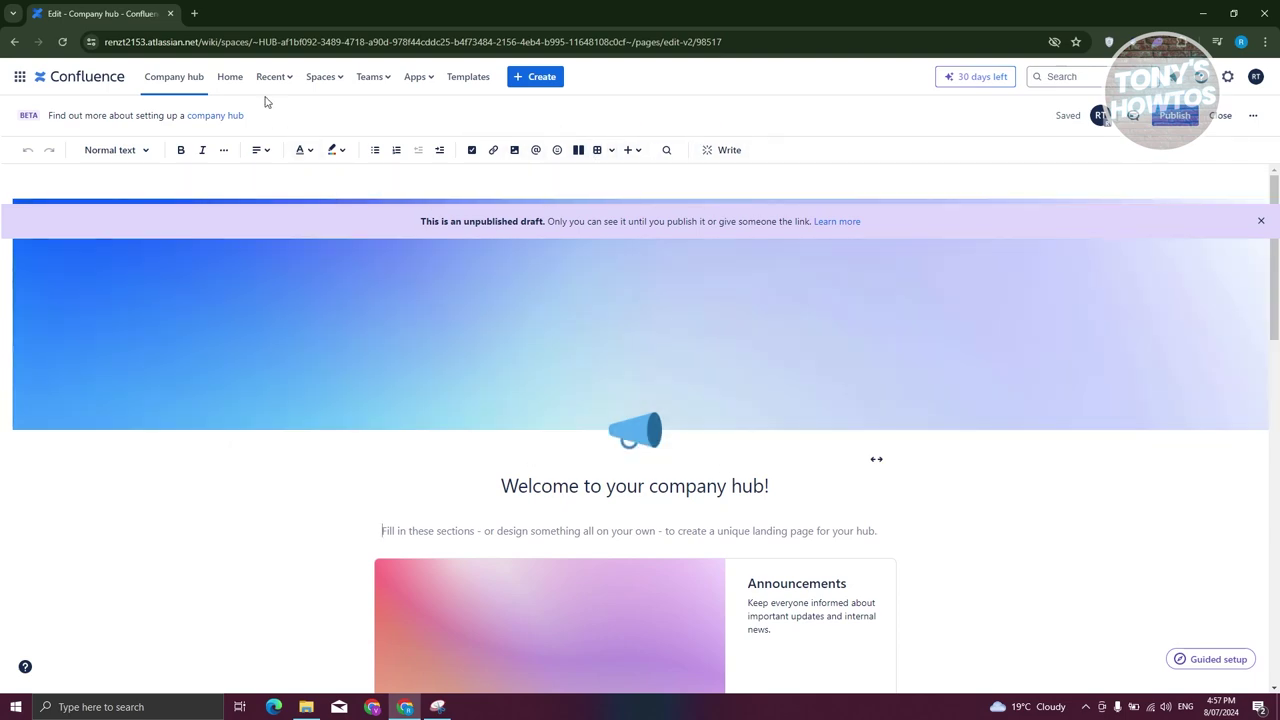
Step: Go to Home, dismiss the Premium trial introduction, and view the Recent, Starred, Drafts and Tasks lists
click(230, 76)
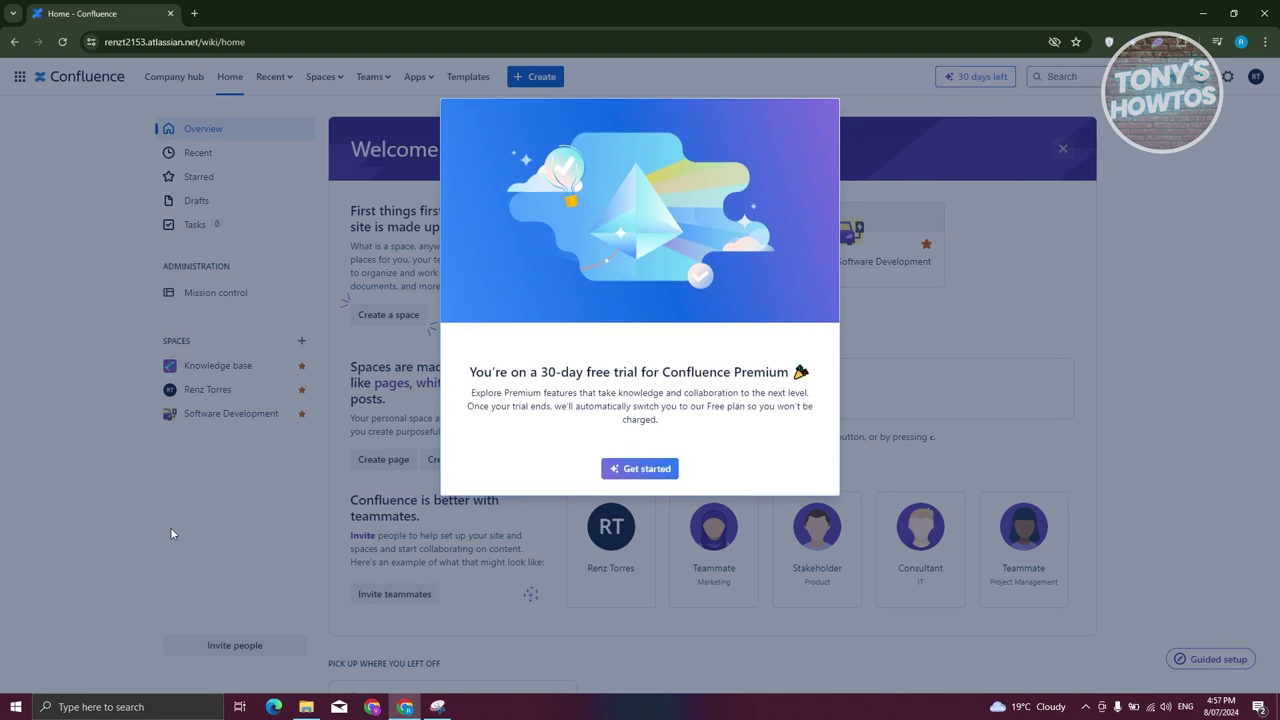
click(647, 468)
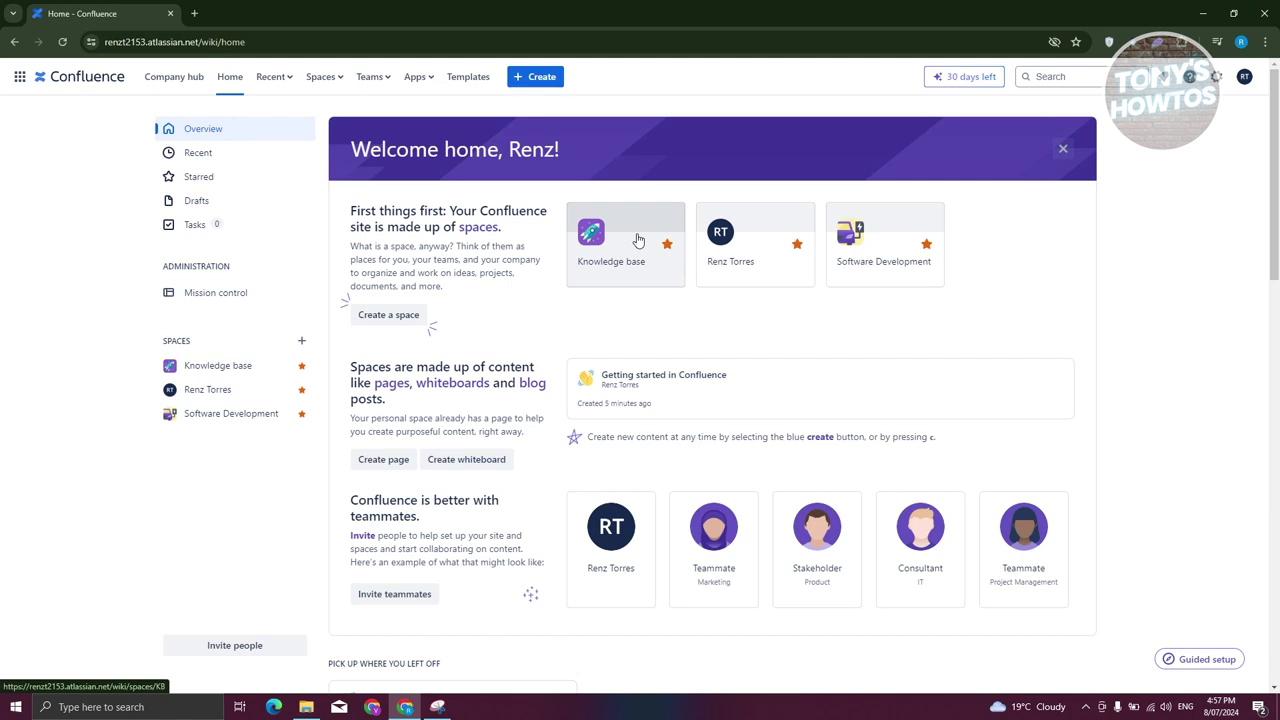
click(212, 156)
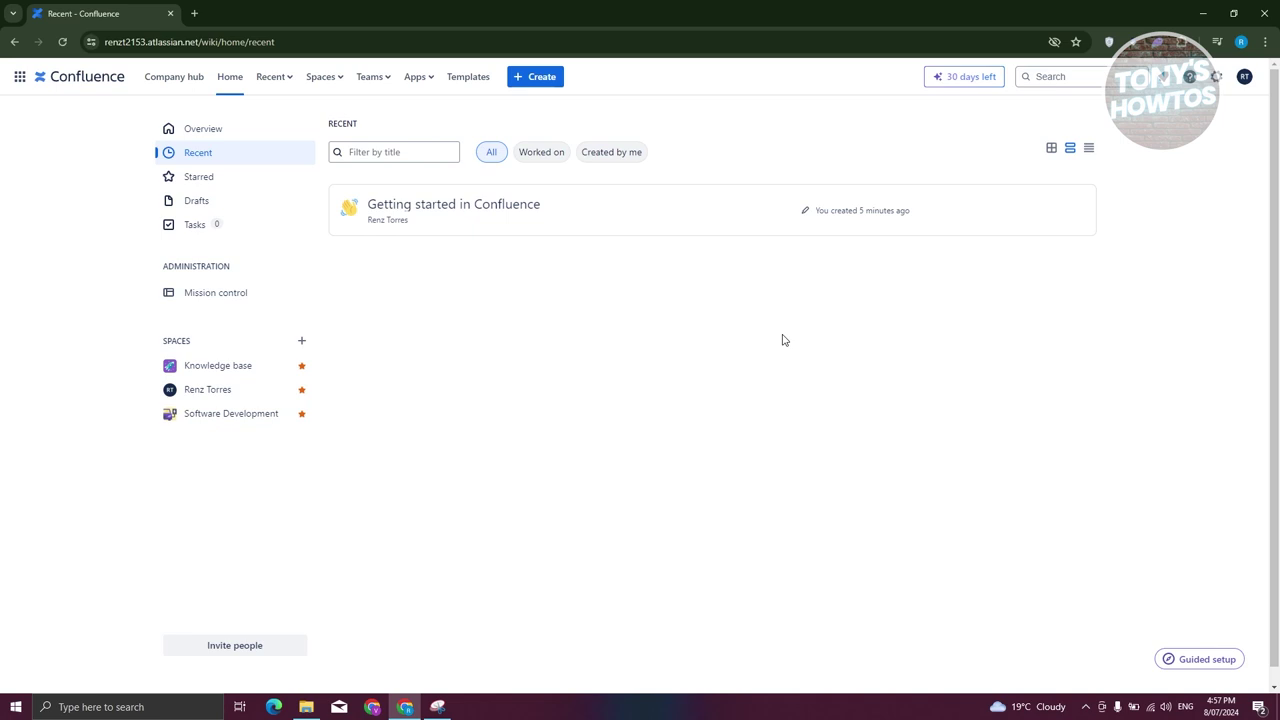
click(186, 178)
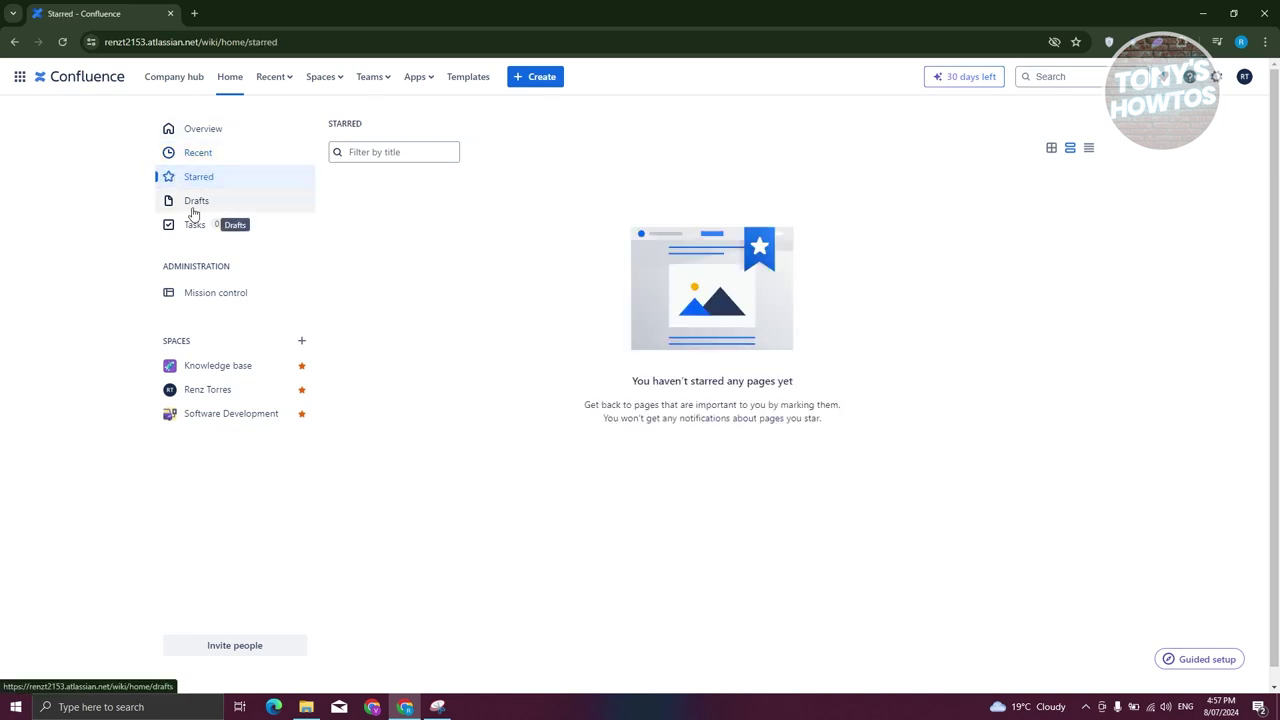
click(193, 207)
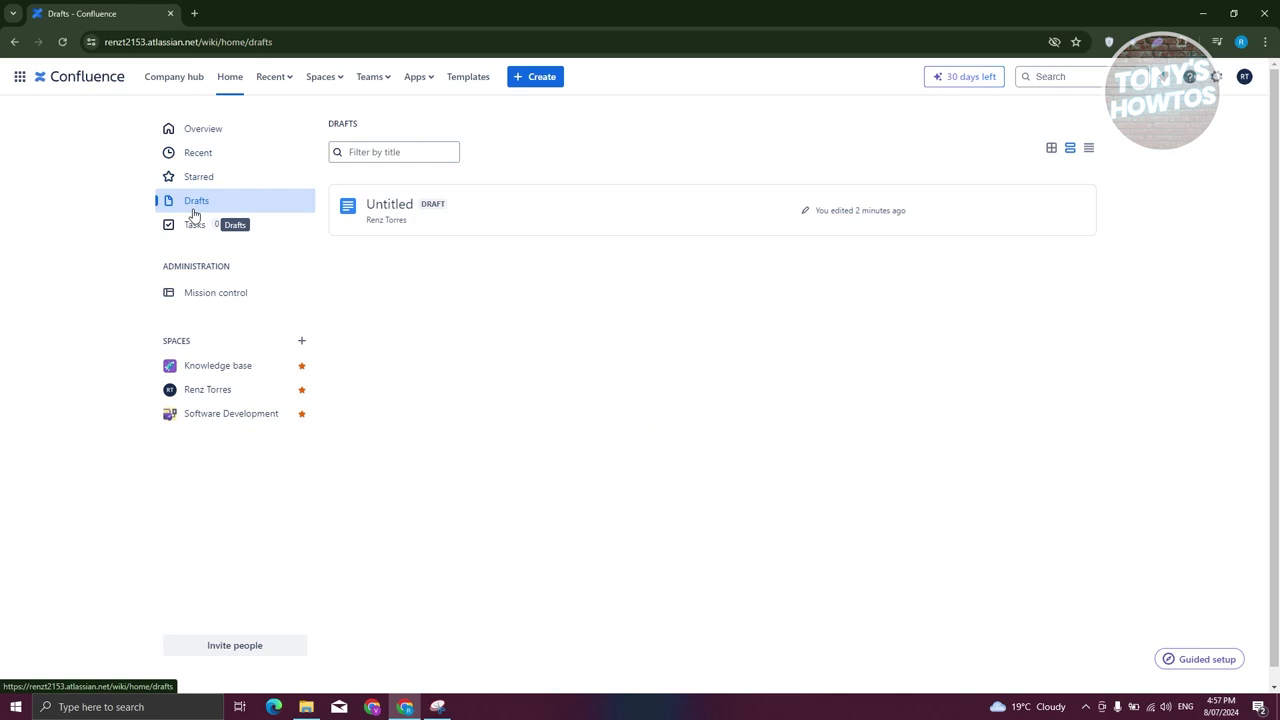
click(190, 227)
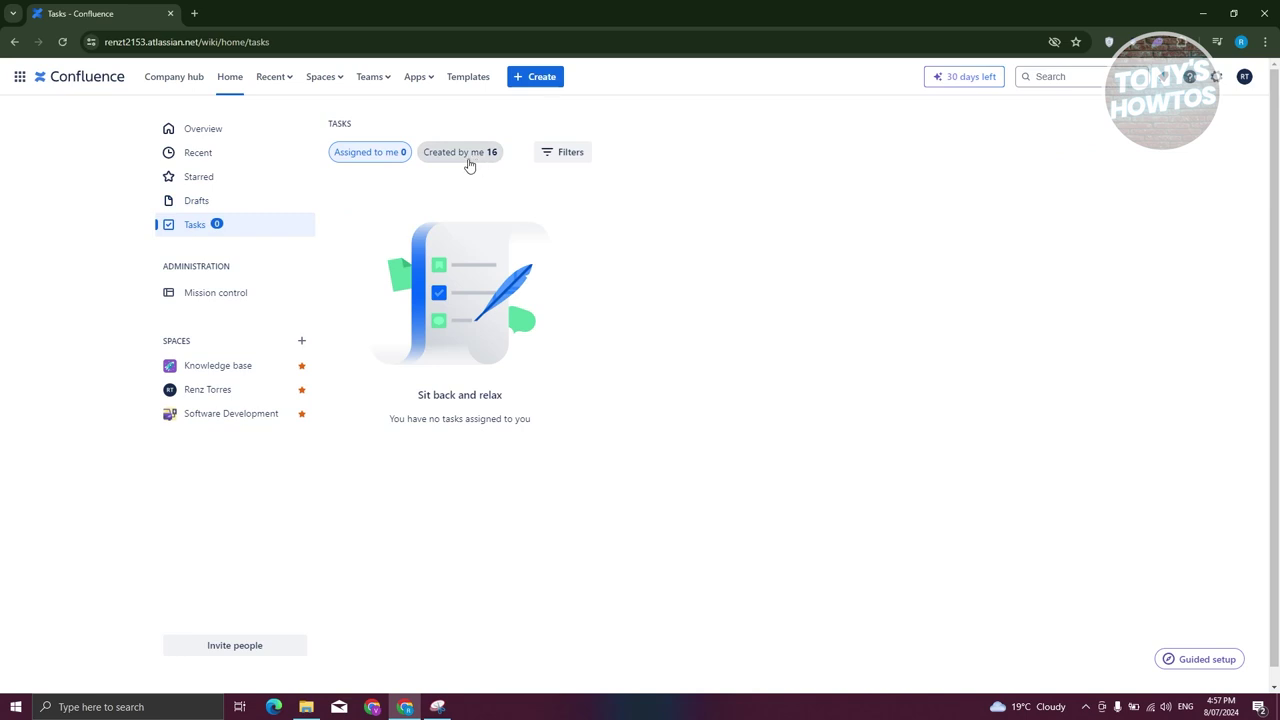
Step: Open Mission control and review its overview, external access features, new features and Confluence admins
click(218, 298)
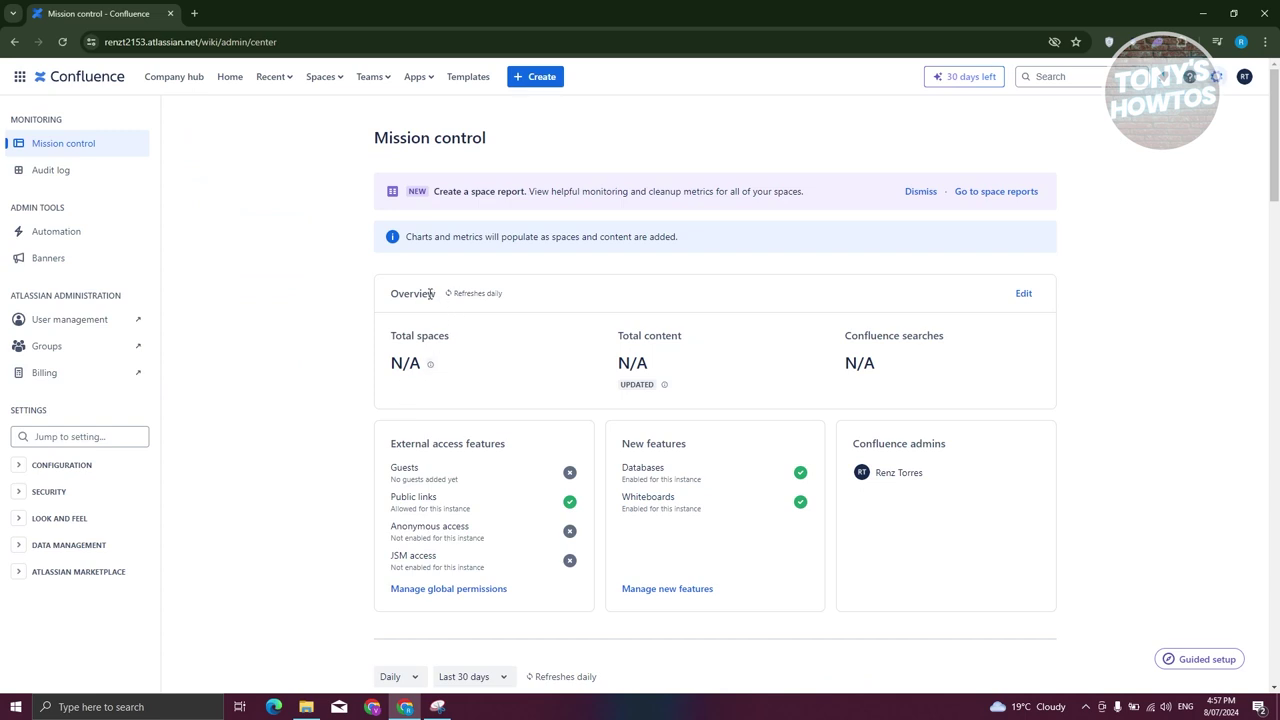
scroll(782, 377, down, 1)
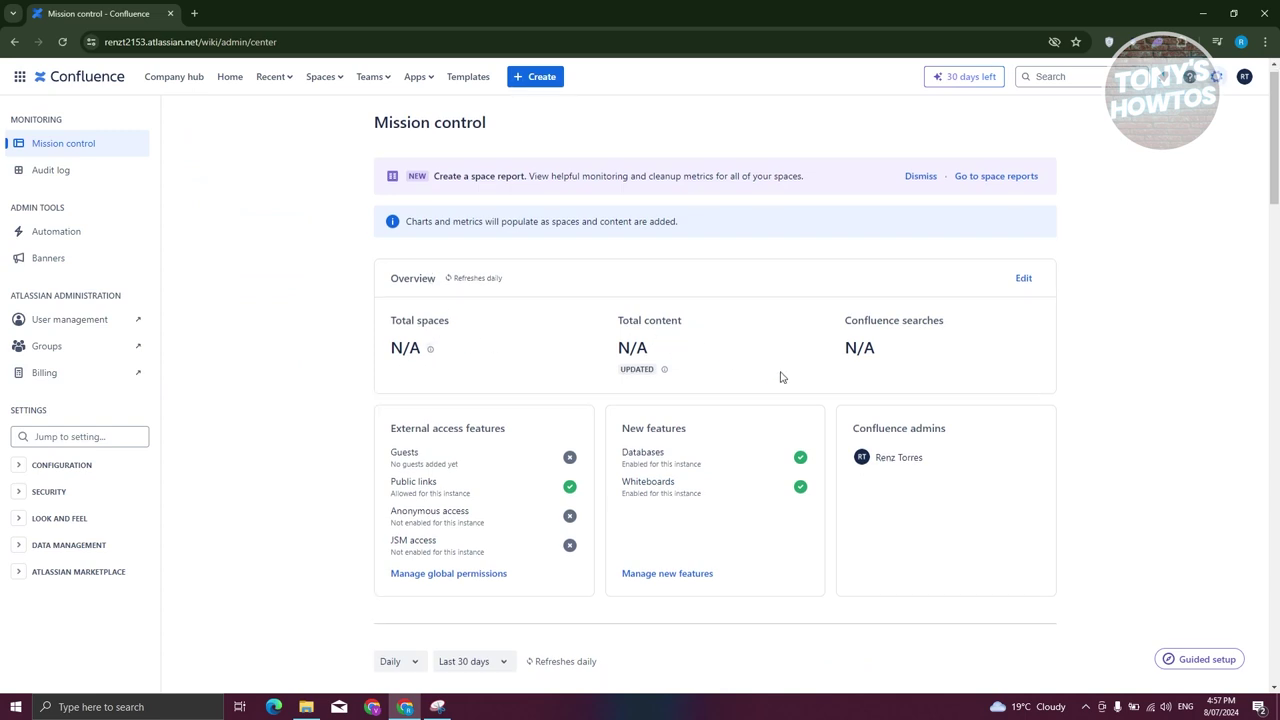
scroll(782, 377, down, 1)
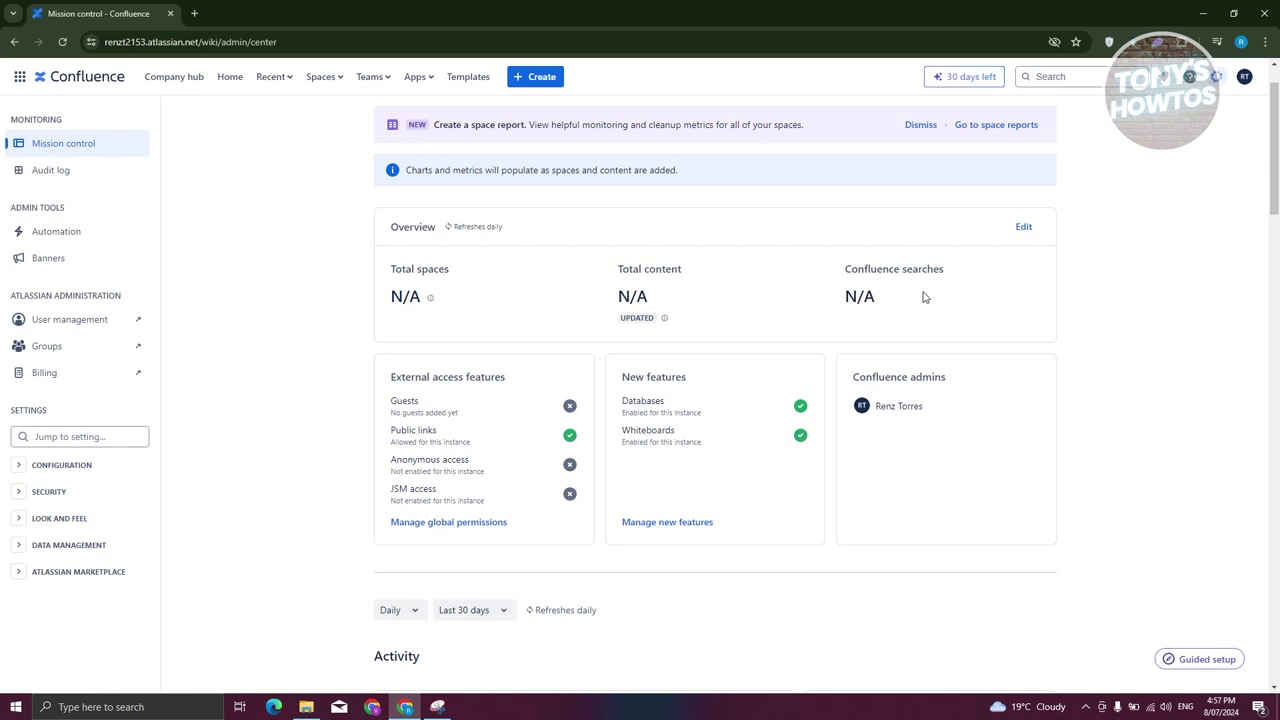
Step: Review the Mission control Activity charts, then return to Home and browse the recent Worked on, Created by me, Starred and Drafts lists
scroll(890, 468, down, 4)
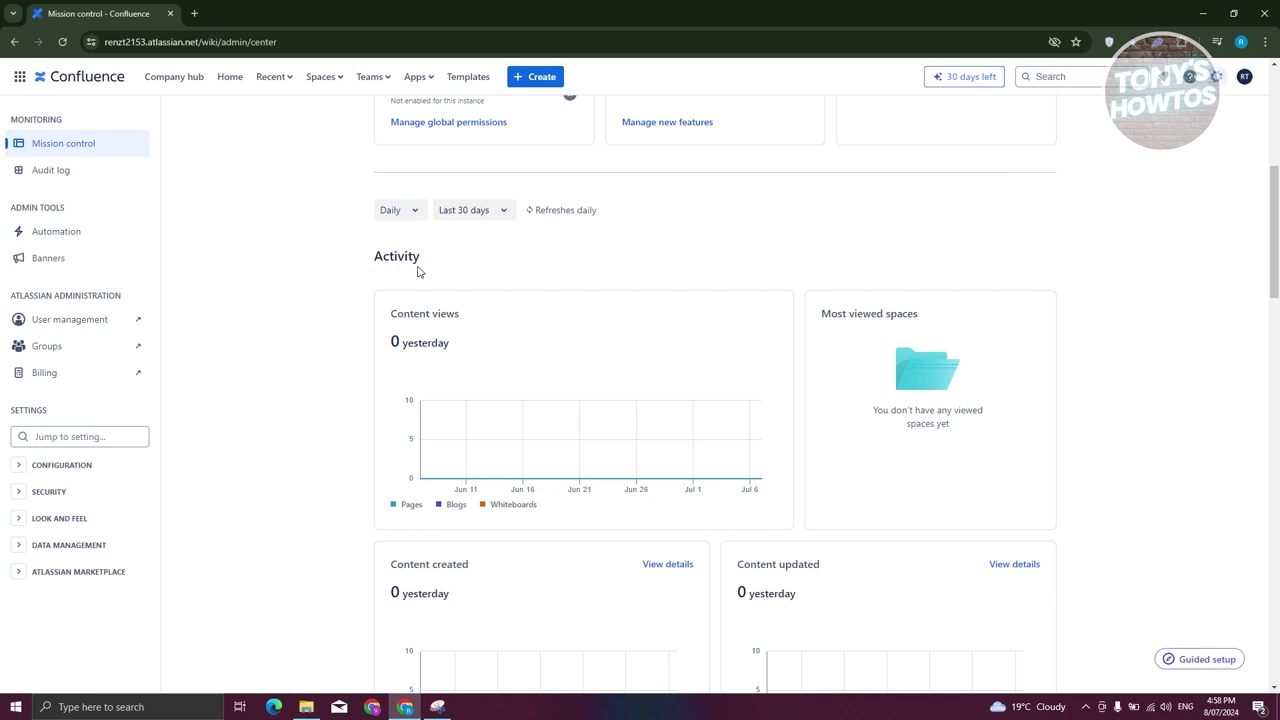
click(14, 42)
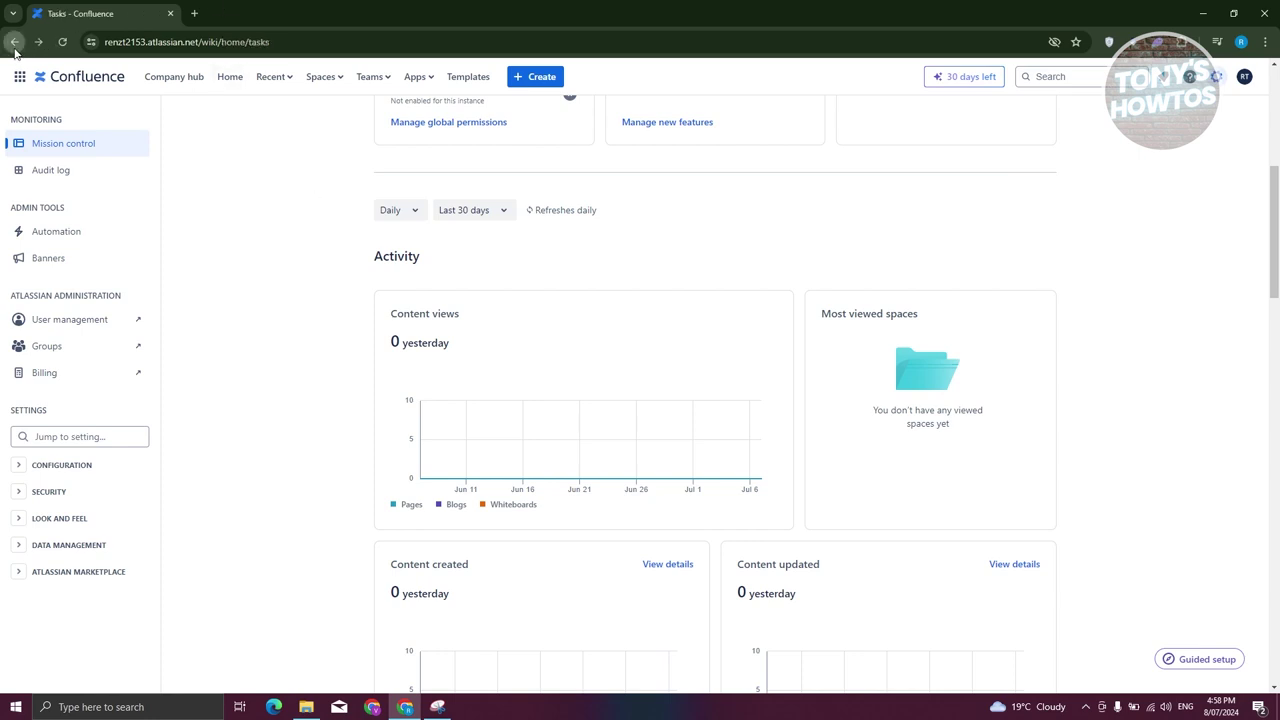
click(285, 80)
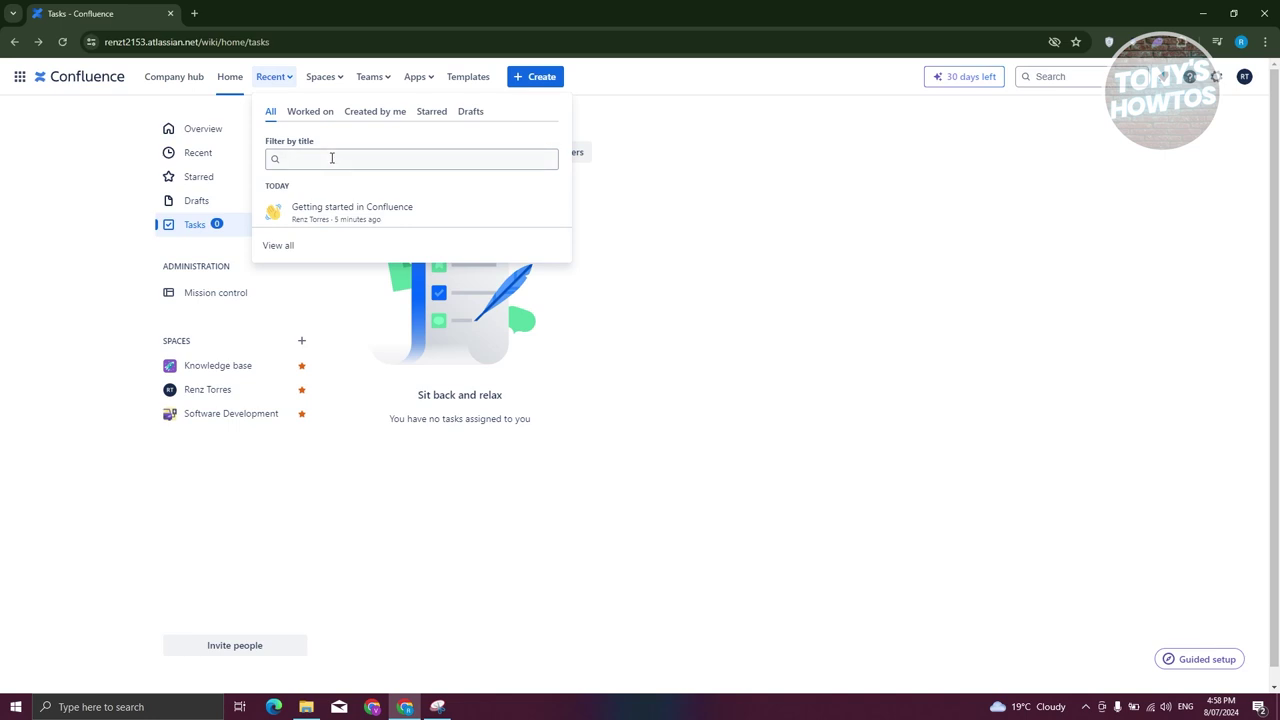
click(318, 112)
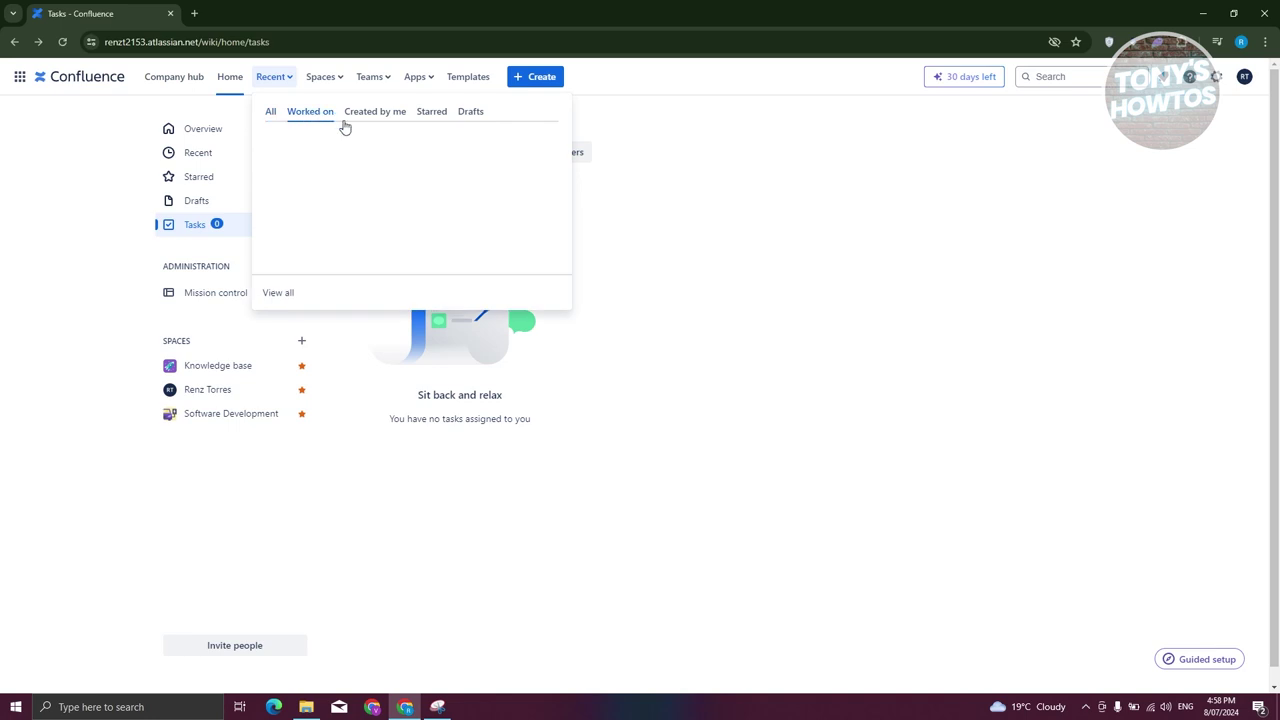
click(380, 112)
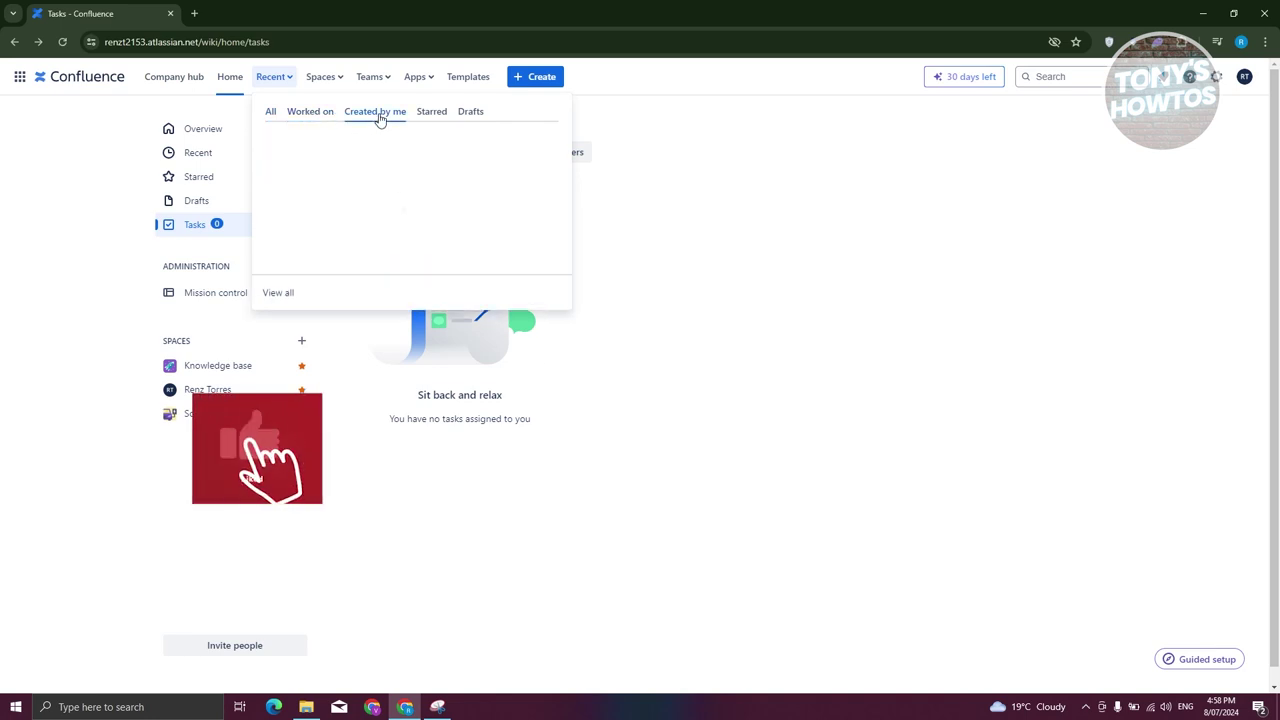
click(433, 113)
click(471, 112)
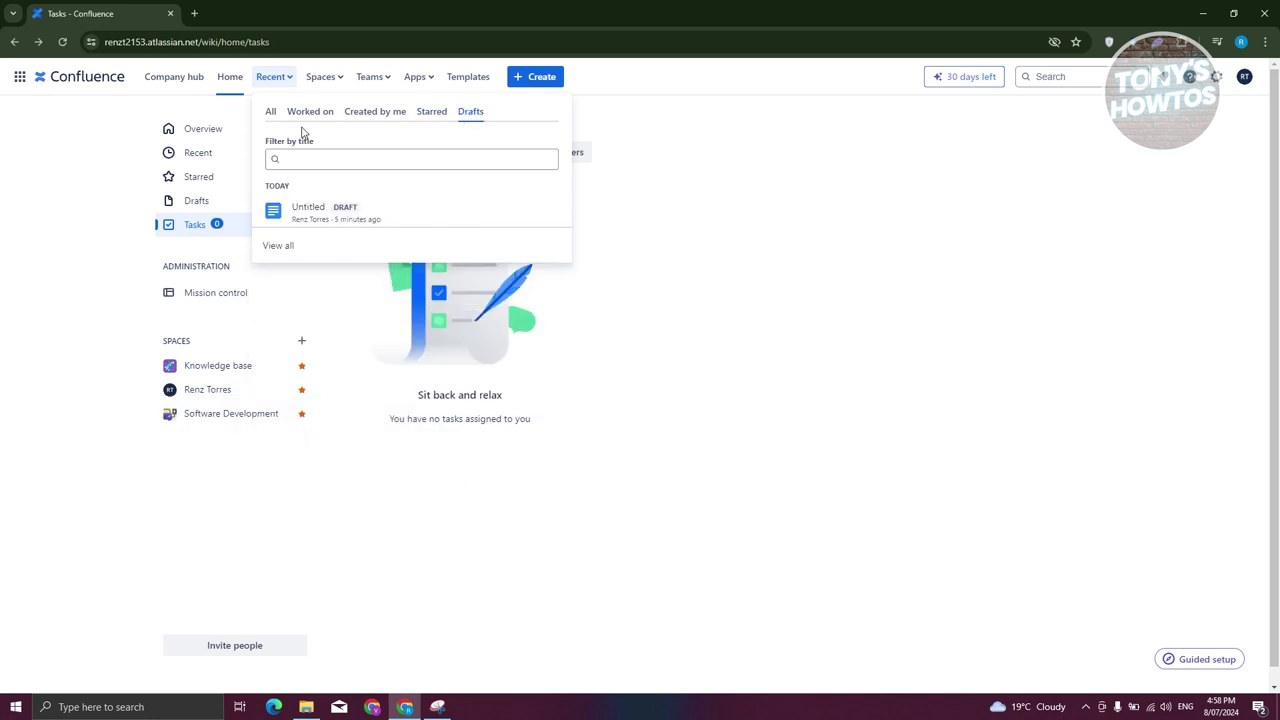
Step: Start creating a new space, look through the available templates, and continue with the Knowledge base template
click(336, 84)
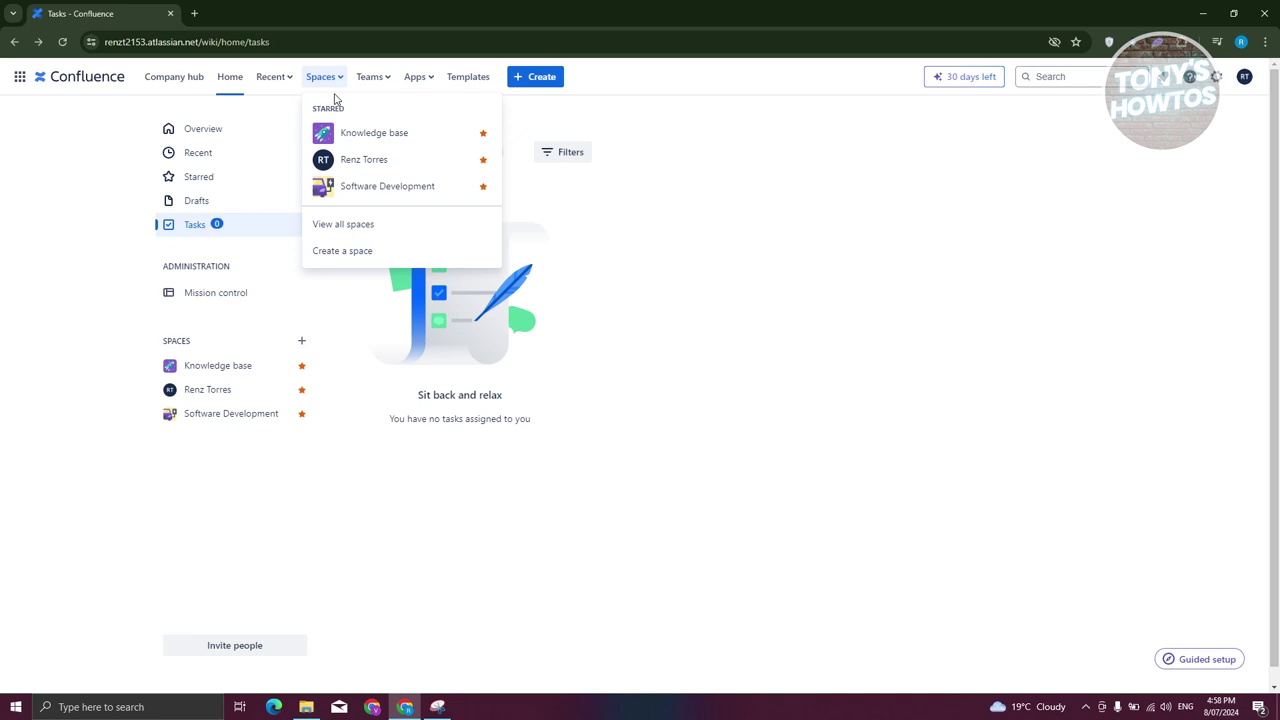
click(376, 253)
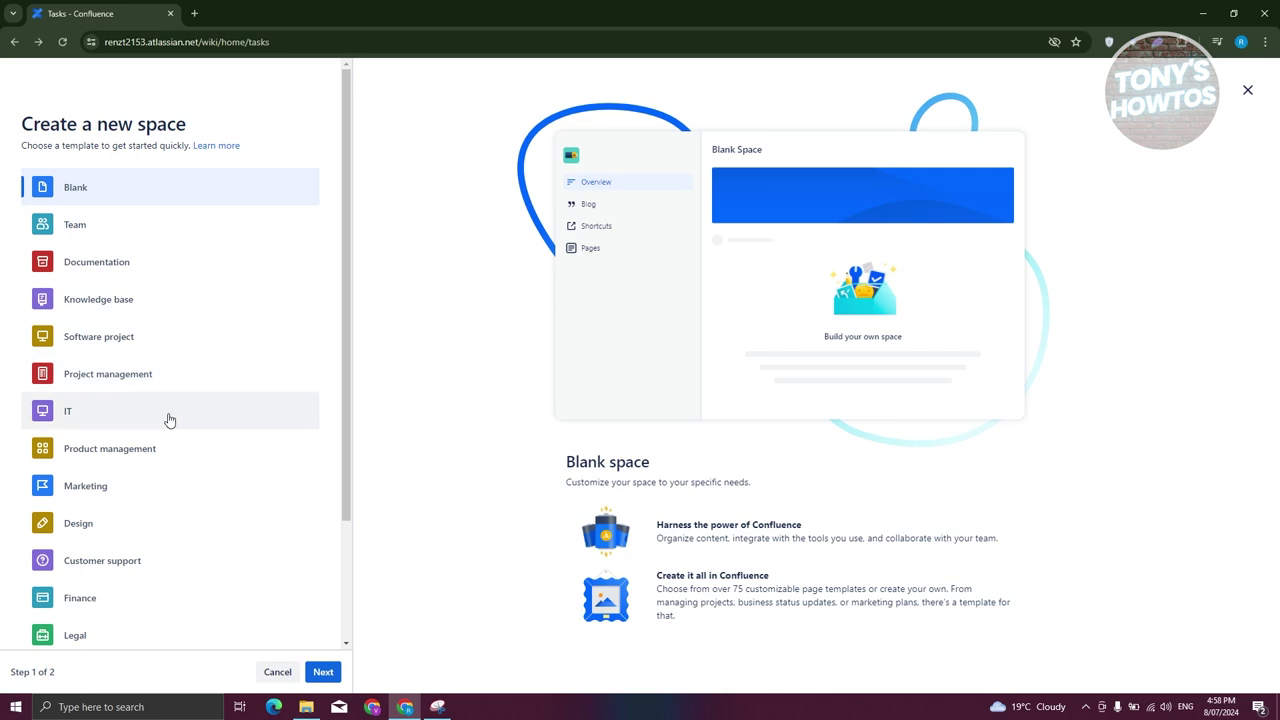
scroll(165, 422, down, 2)
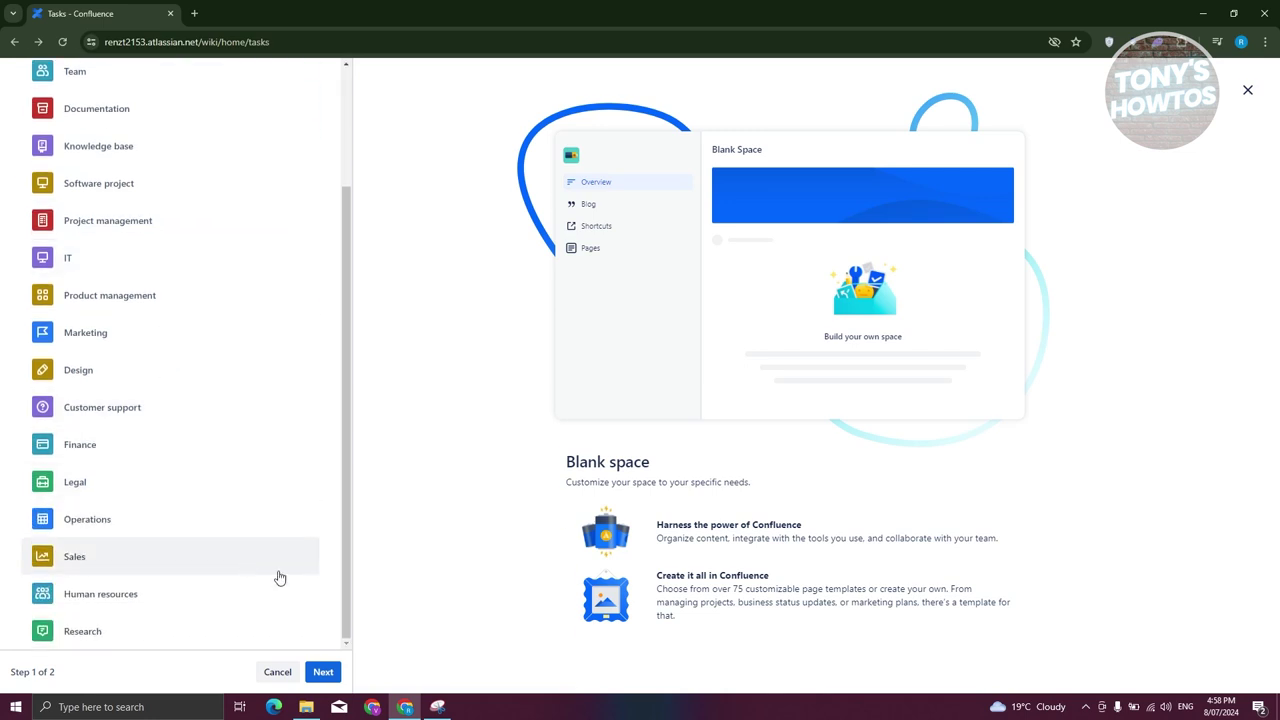
scroll(257, 340, up, 2)
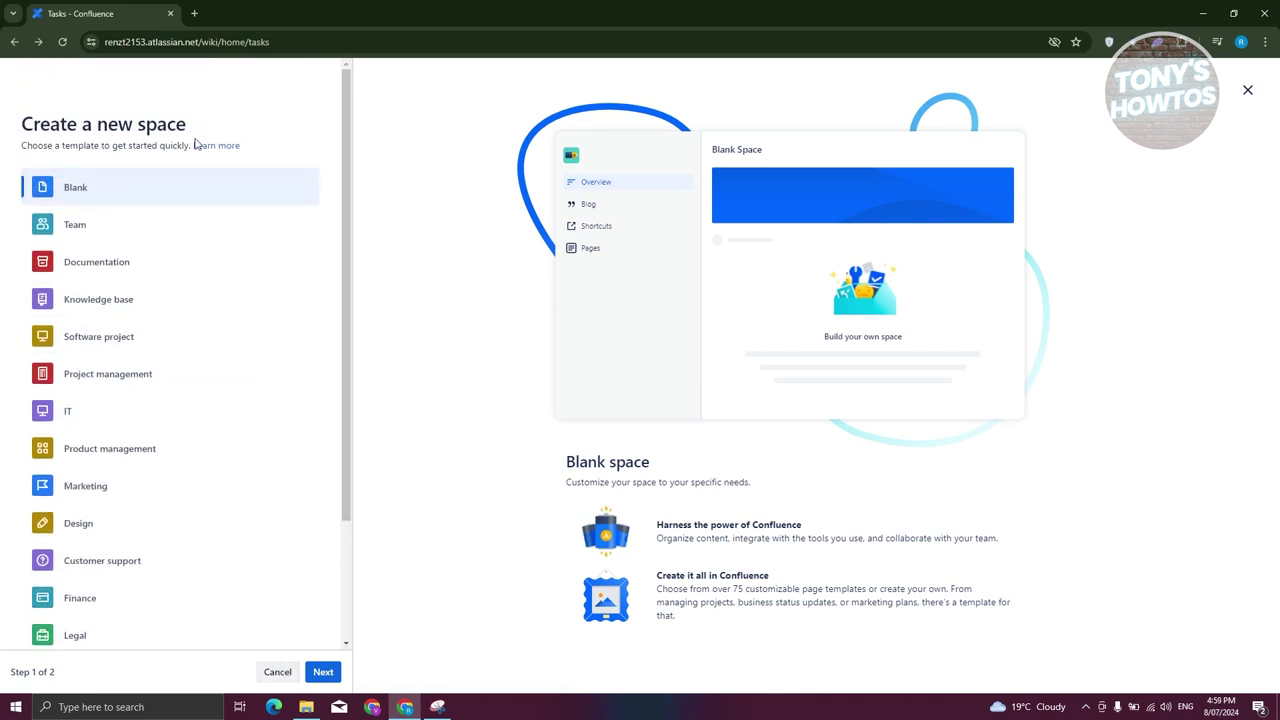
click(175, 305)
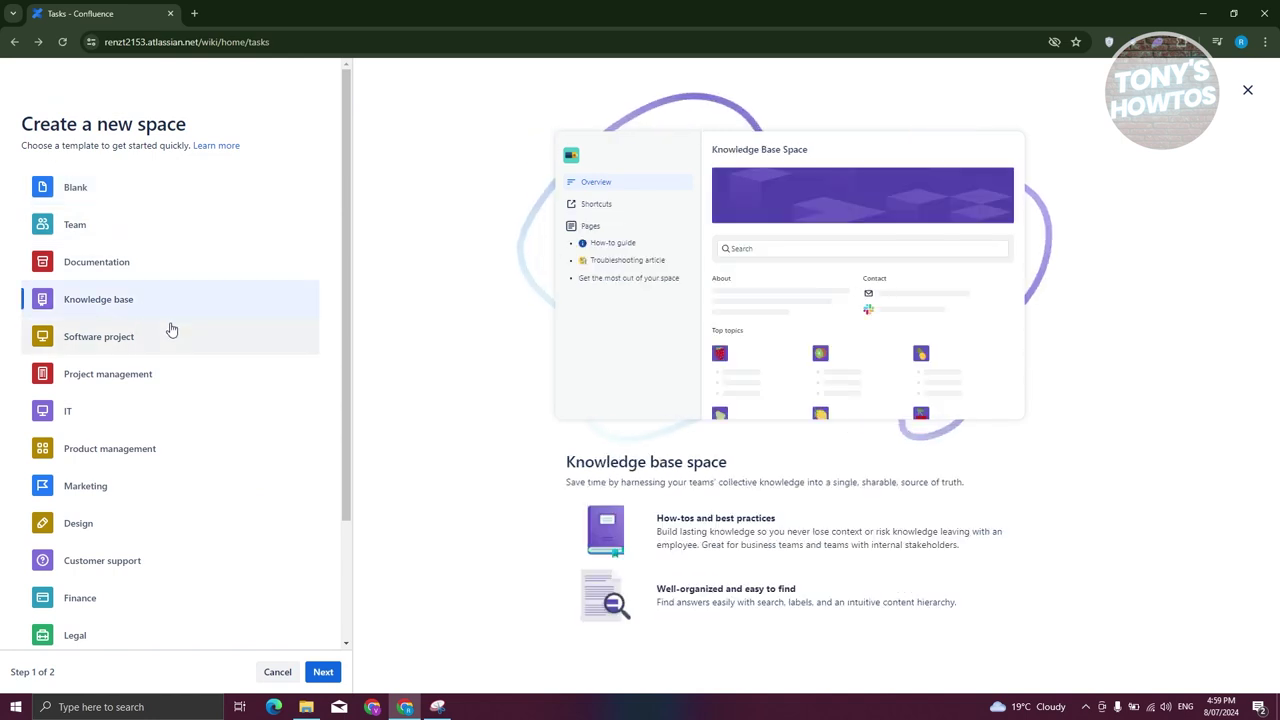
click(322, 670)
Step: Name the space "Sample Knowledge Base", keep the default permissions, and create it
click(99, 273)
text(Sample Kn)
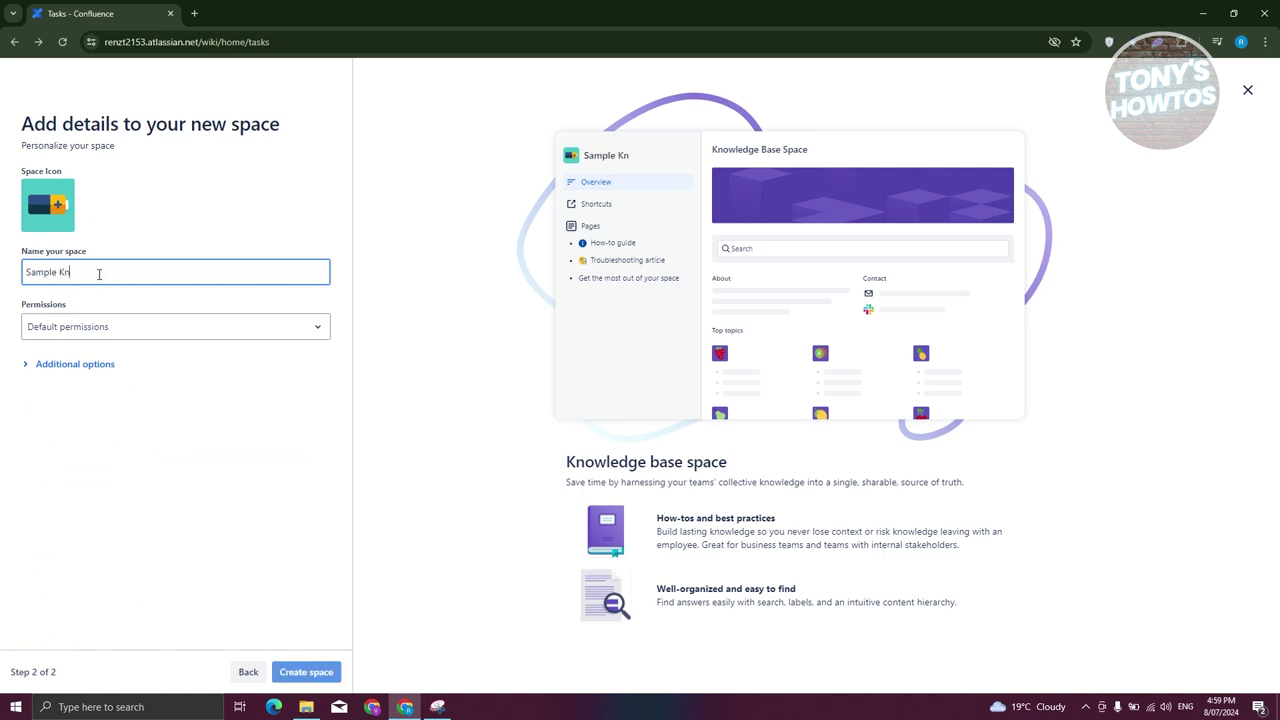
text(owledge Base)
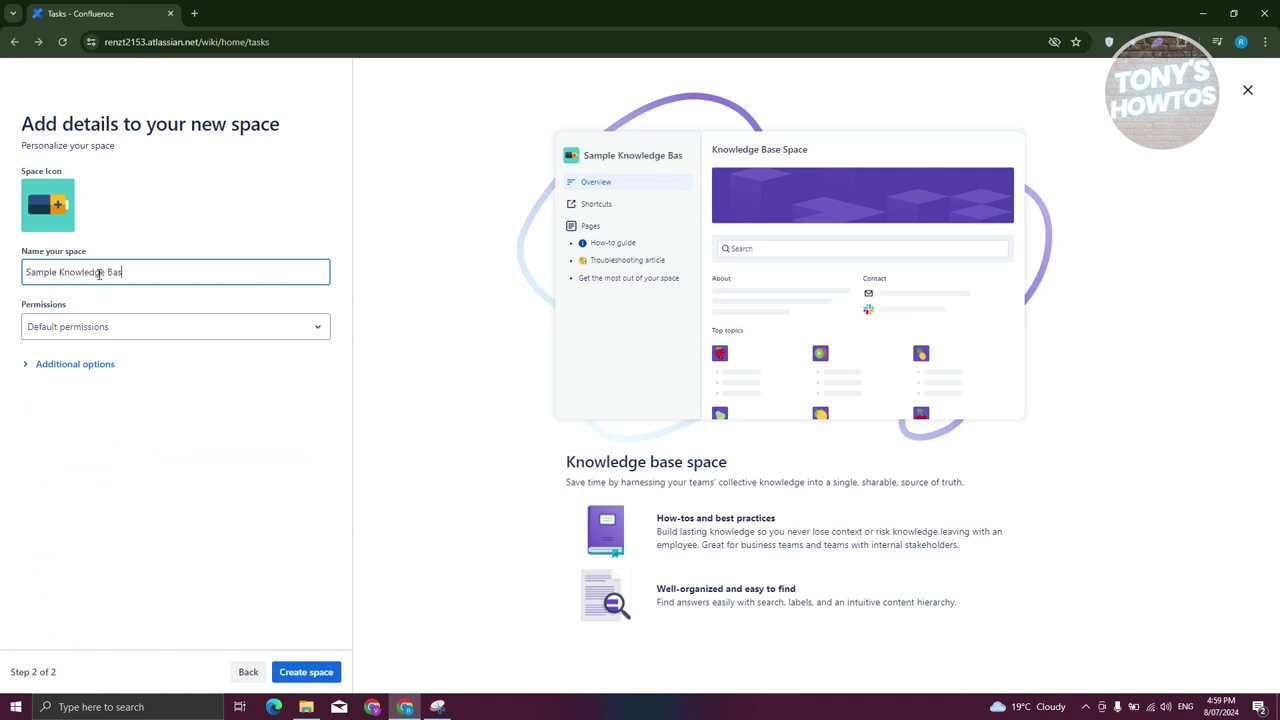
click(316, 683)
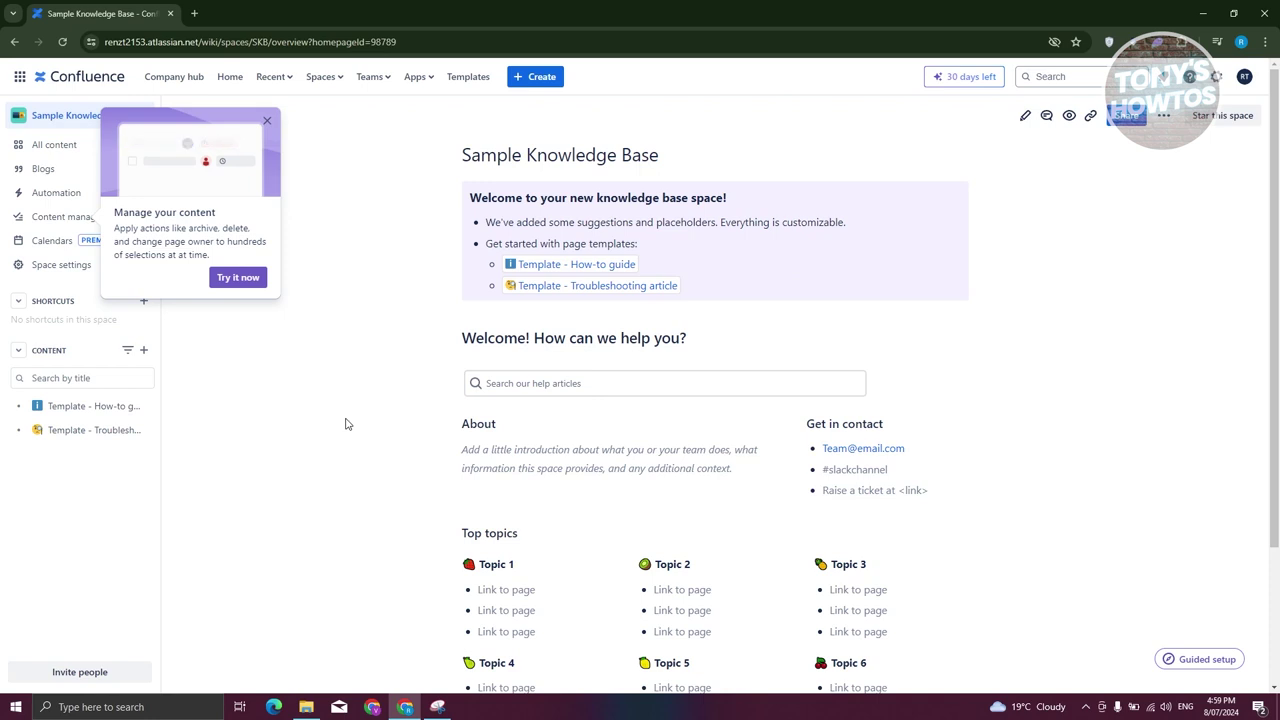
Step: Dismiss the Manage your content tip and view the new space's Blogs and All content pages
click(267, 120)
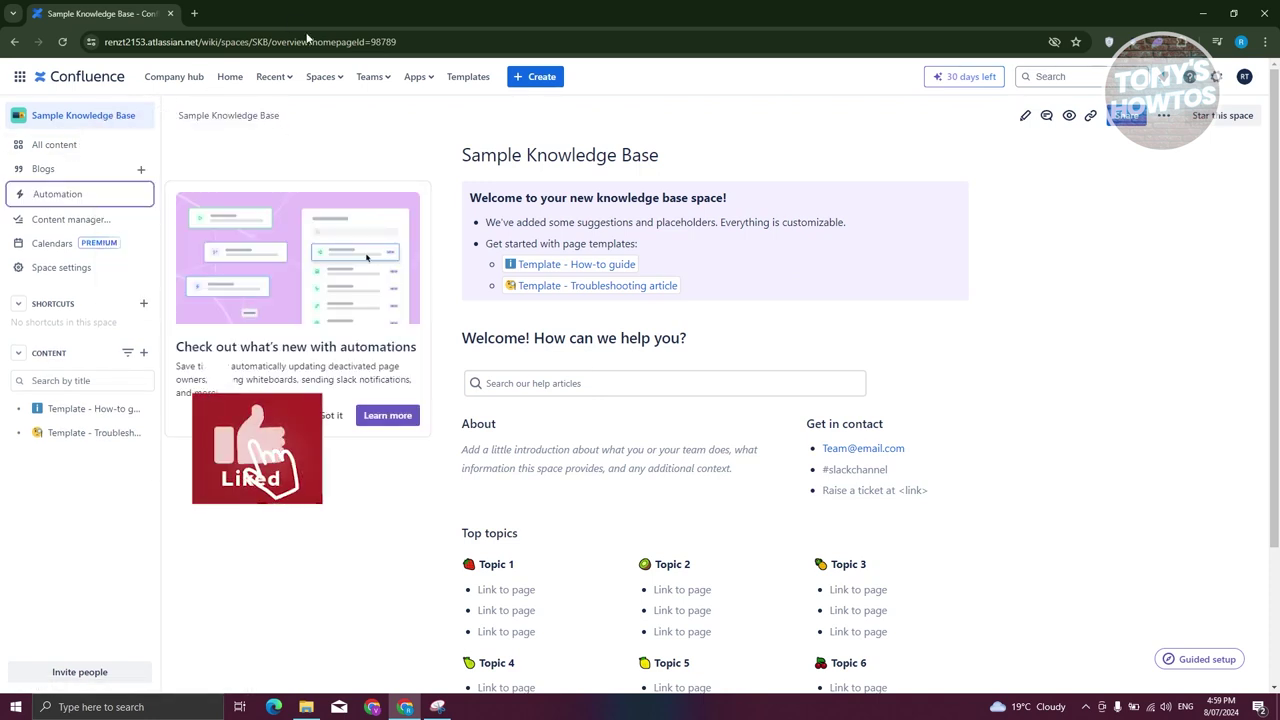
click(385, 78)
click(330, 145)
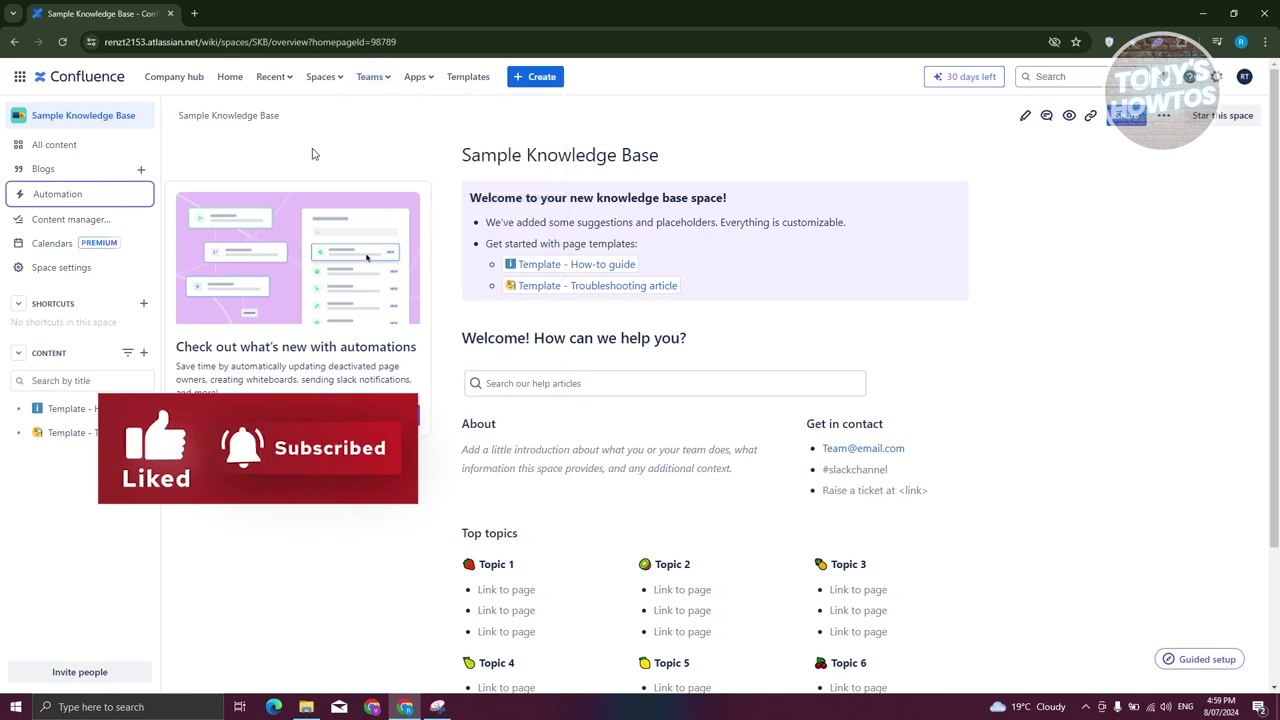
click(44, 170)
click(331, 416)
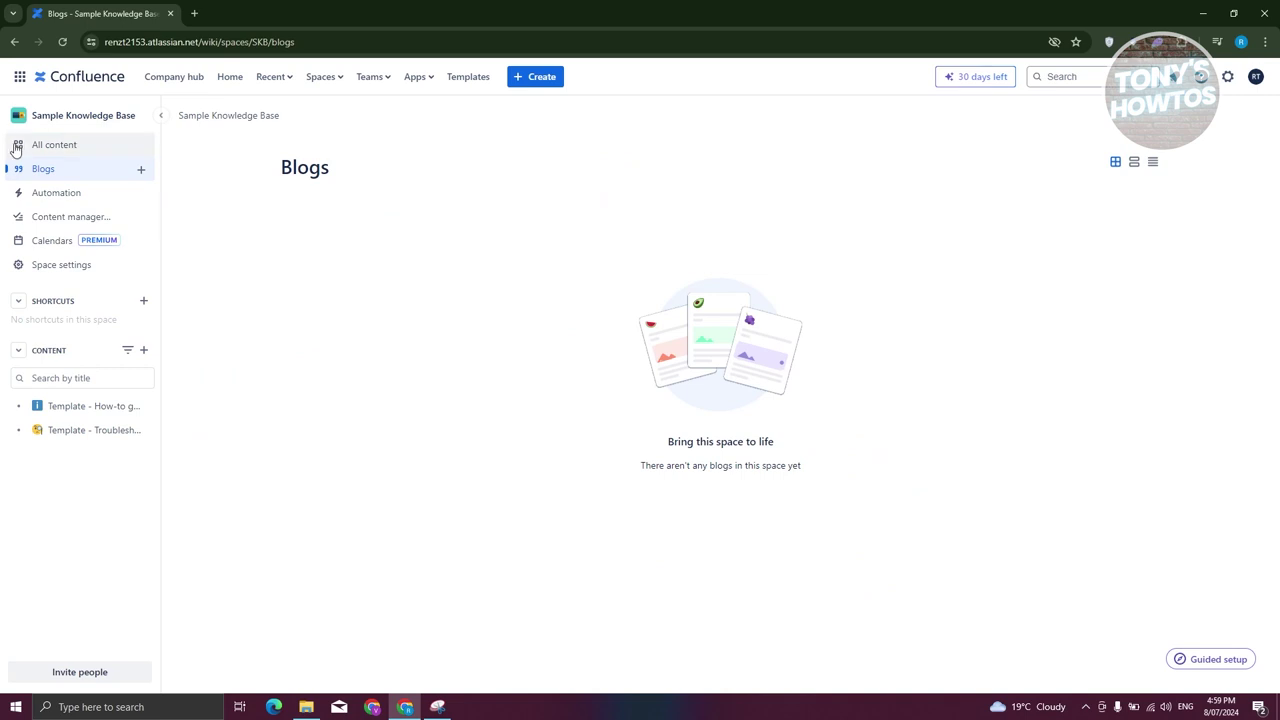
click(18, 146)
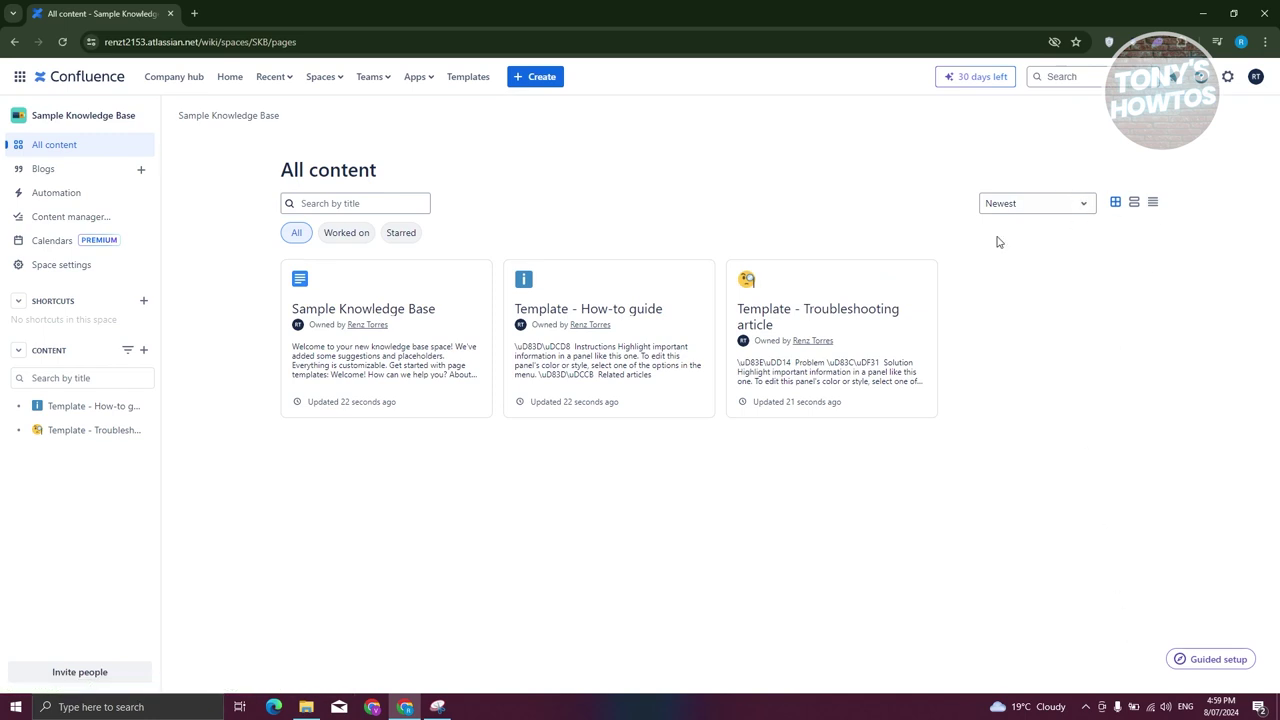
Step: Look through the space's Automation templates, dismissing the Premium introduction, and view the Space settings
click(60, 193)
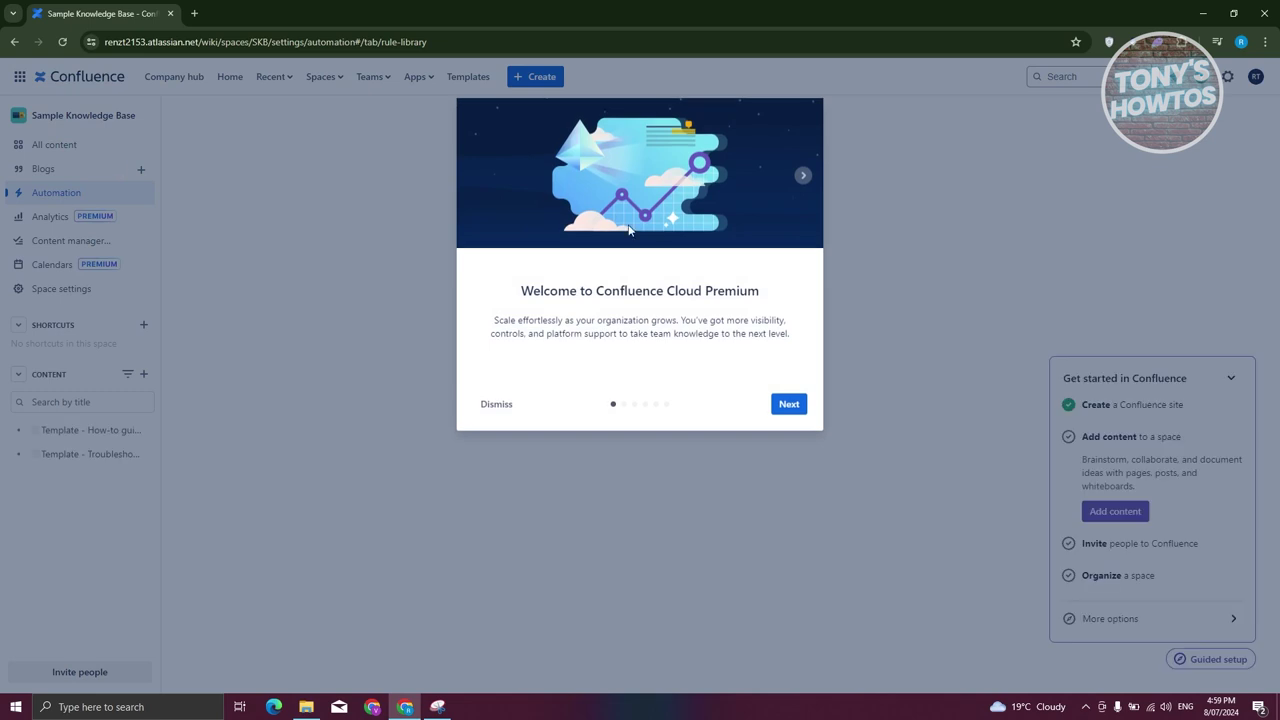
click(779, 417)
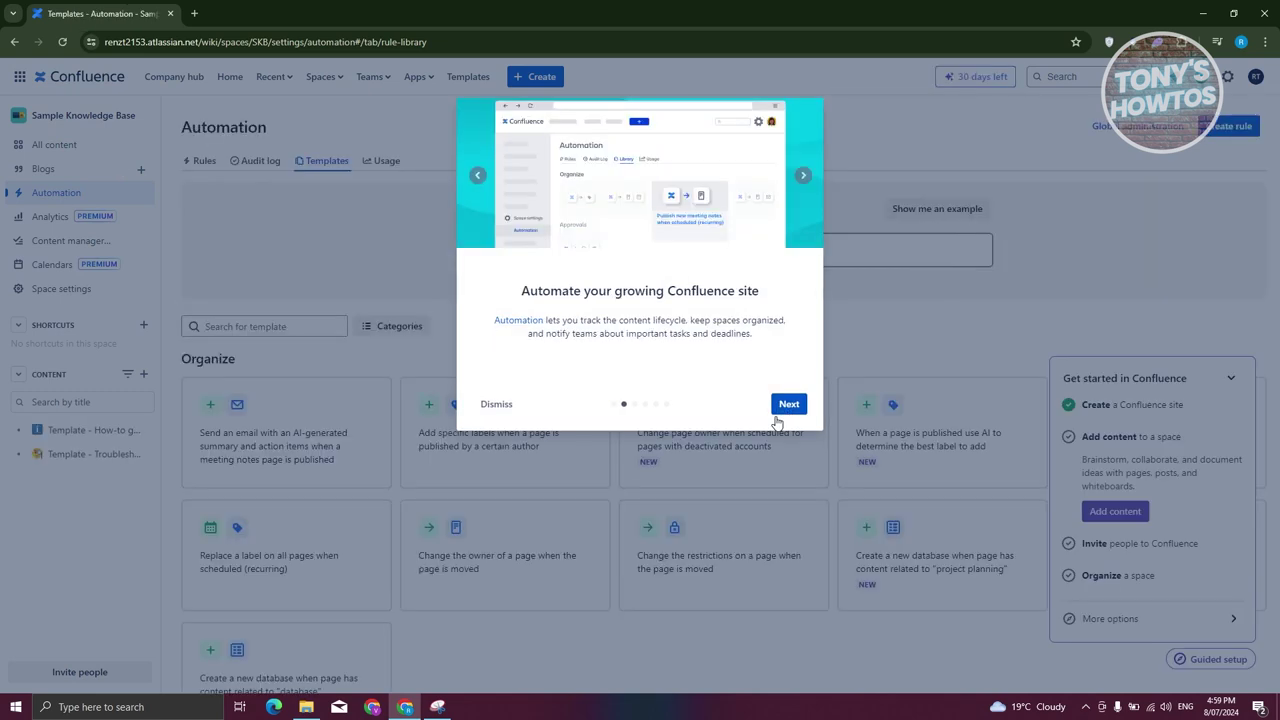
click(439, 502)
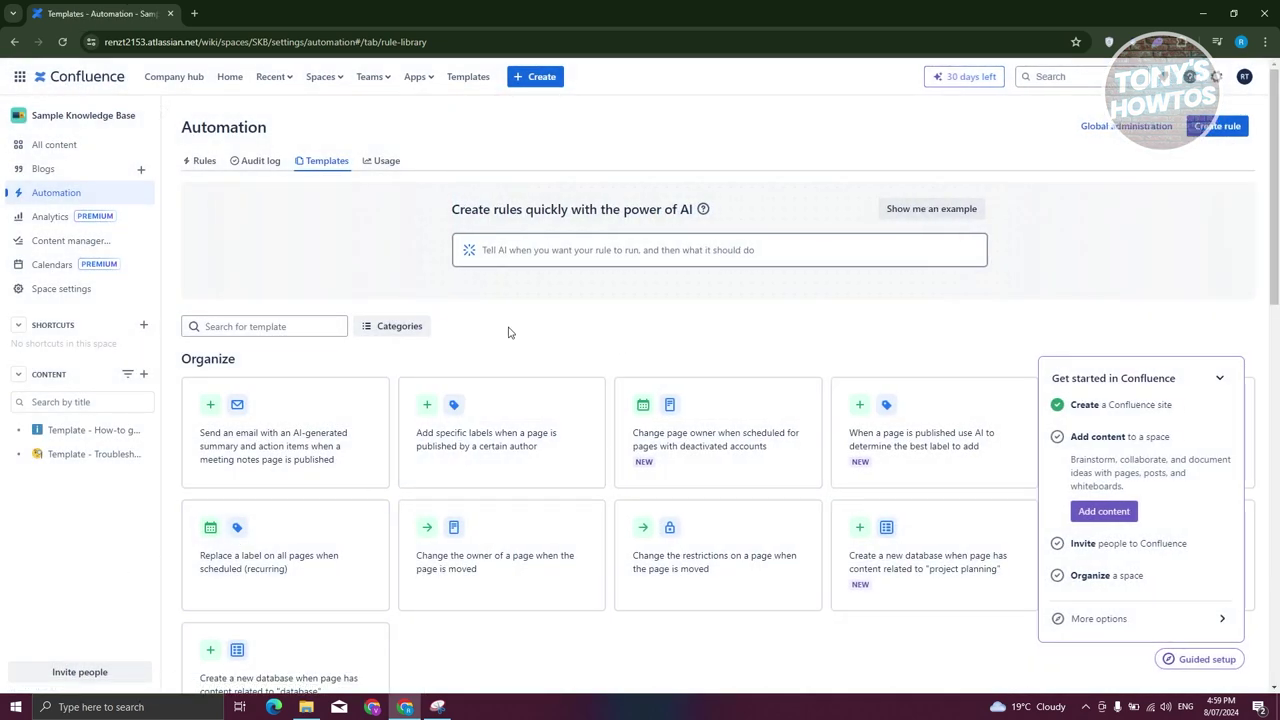
scroll(585, 348, down, 1)
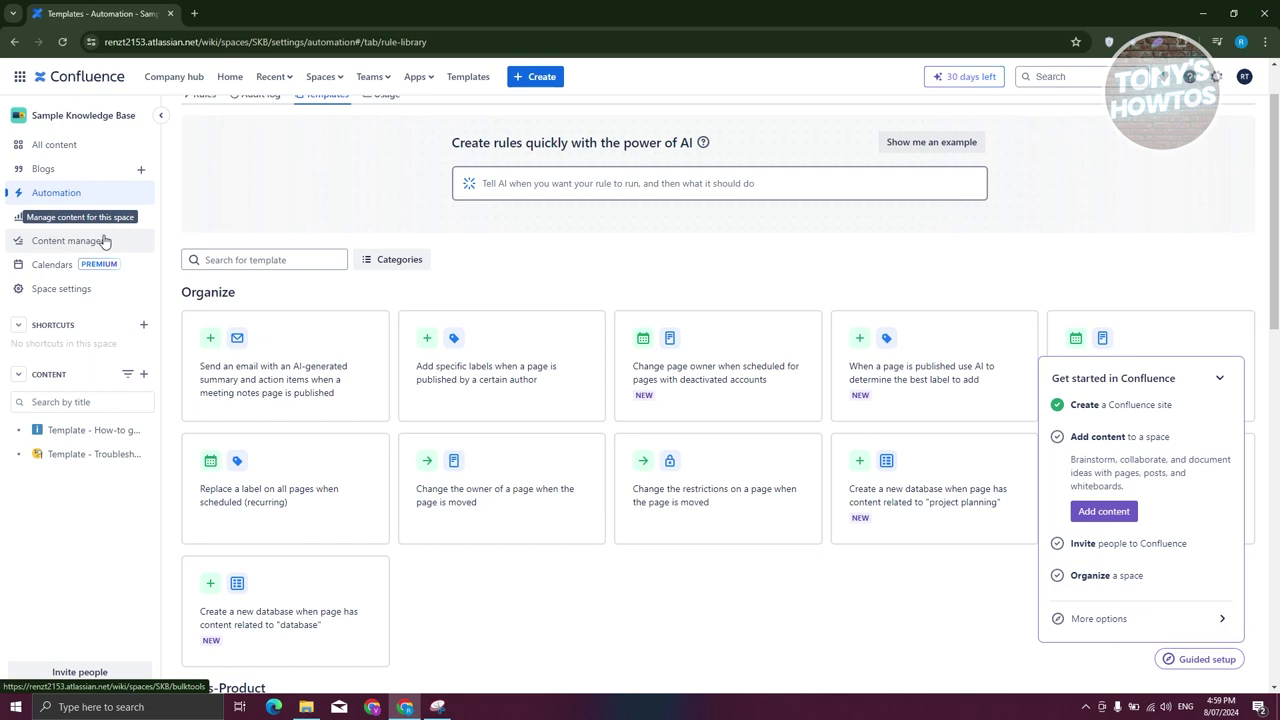
click(82, 289)
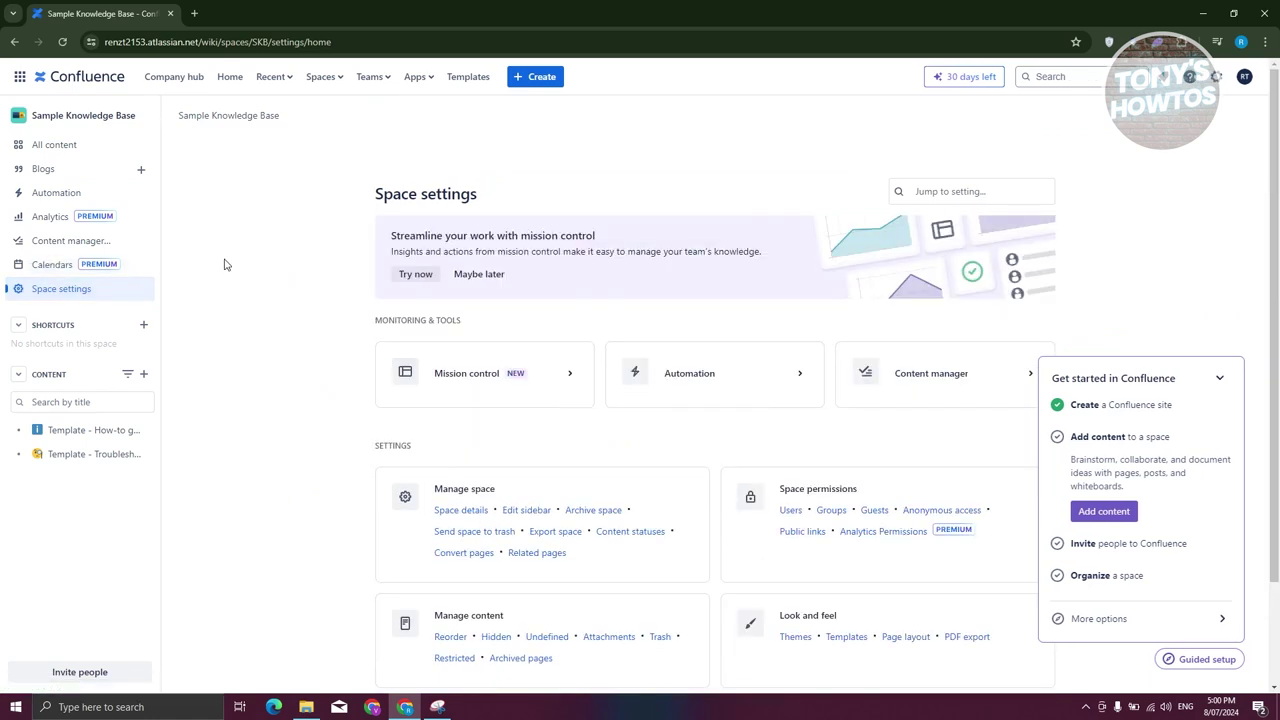
Step: View the Teams and Apps options and open the template library with the Sprint planning meeting preview
click(383, 80)
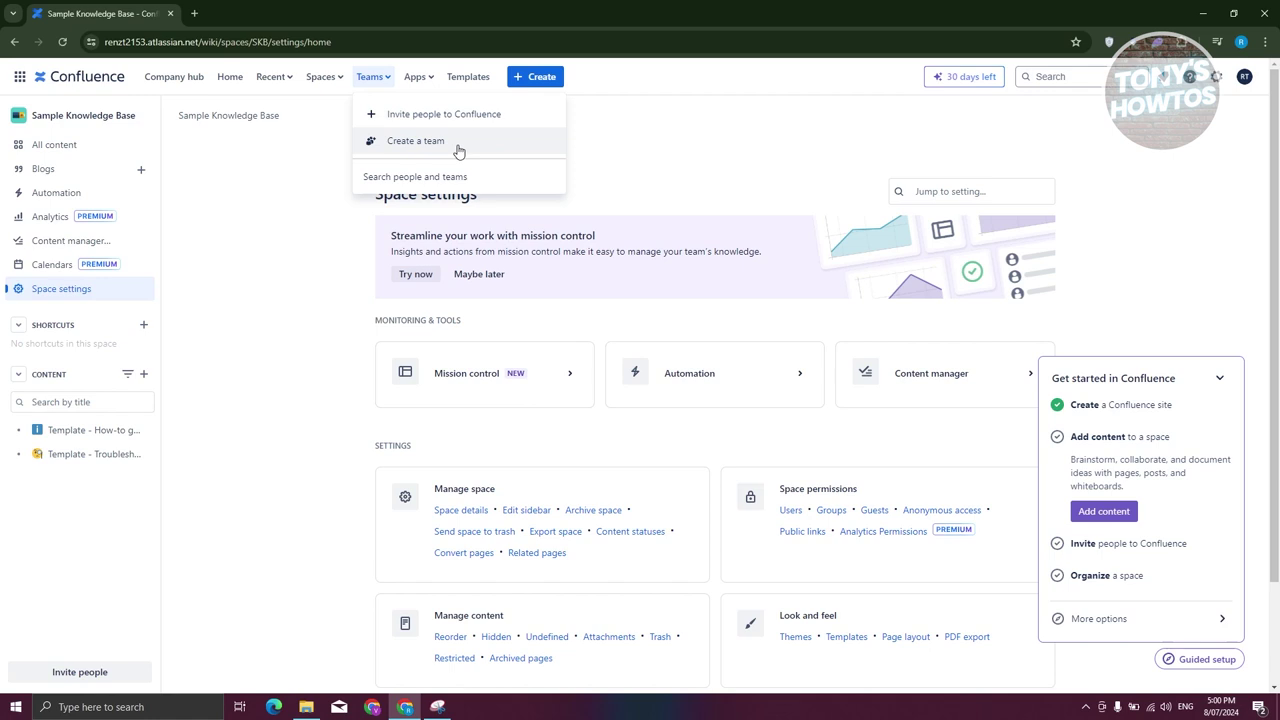
click(426, 79)
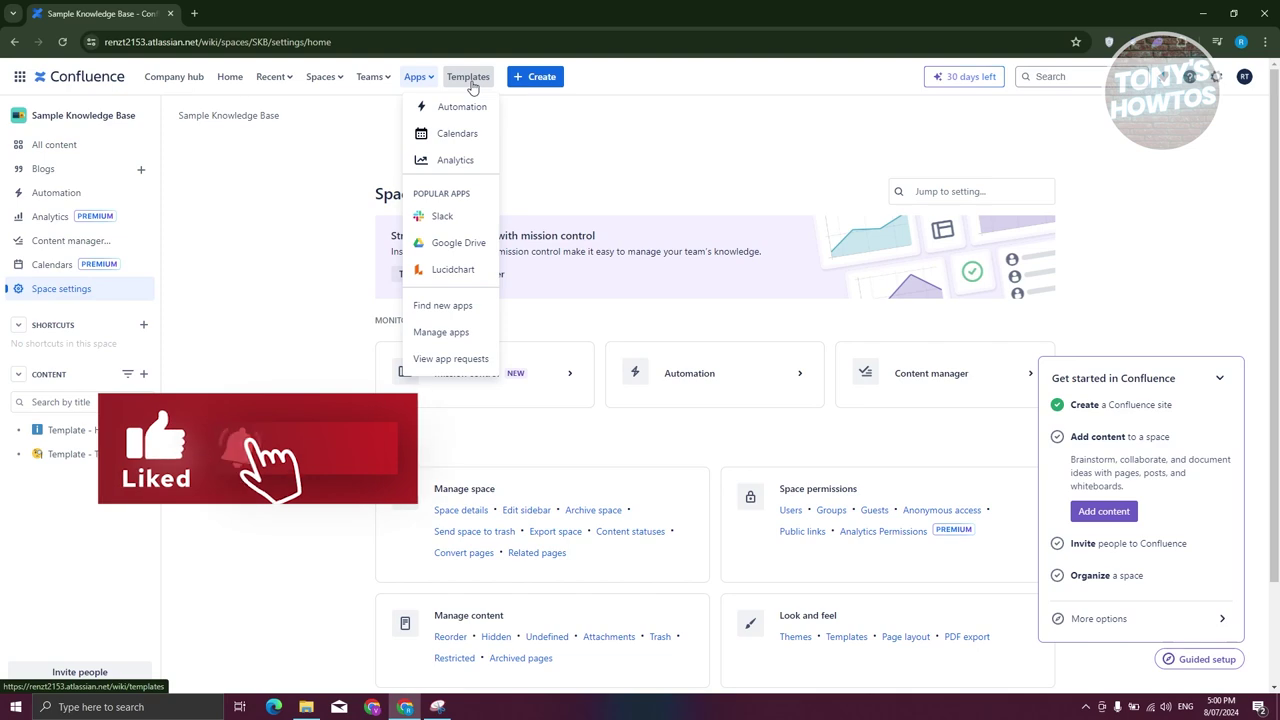
click(472, 84)
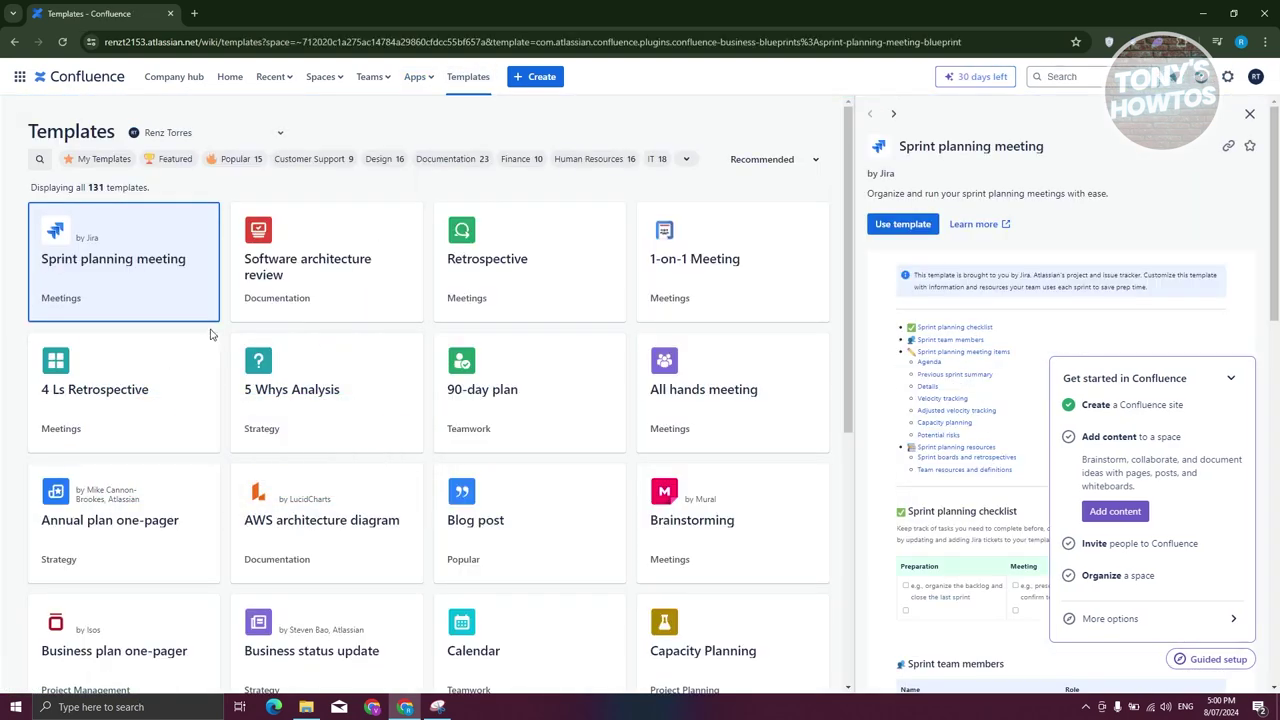
mouse_move(100, 257)
Step: Go back to the untitled how-to draft in the page editor and view its Invite To Edit and Share in Slack options
click(174, 76)
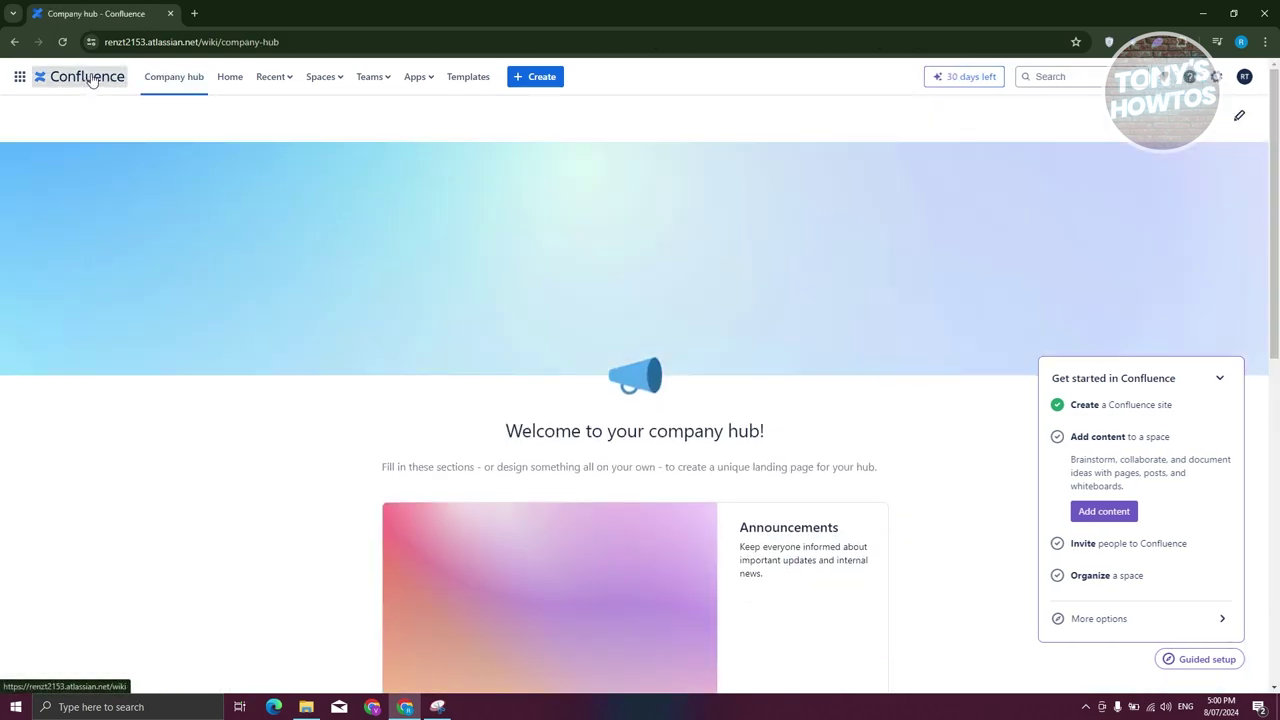
click(89, 78)
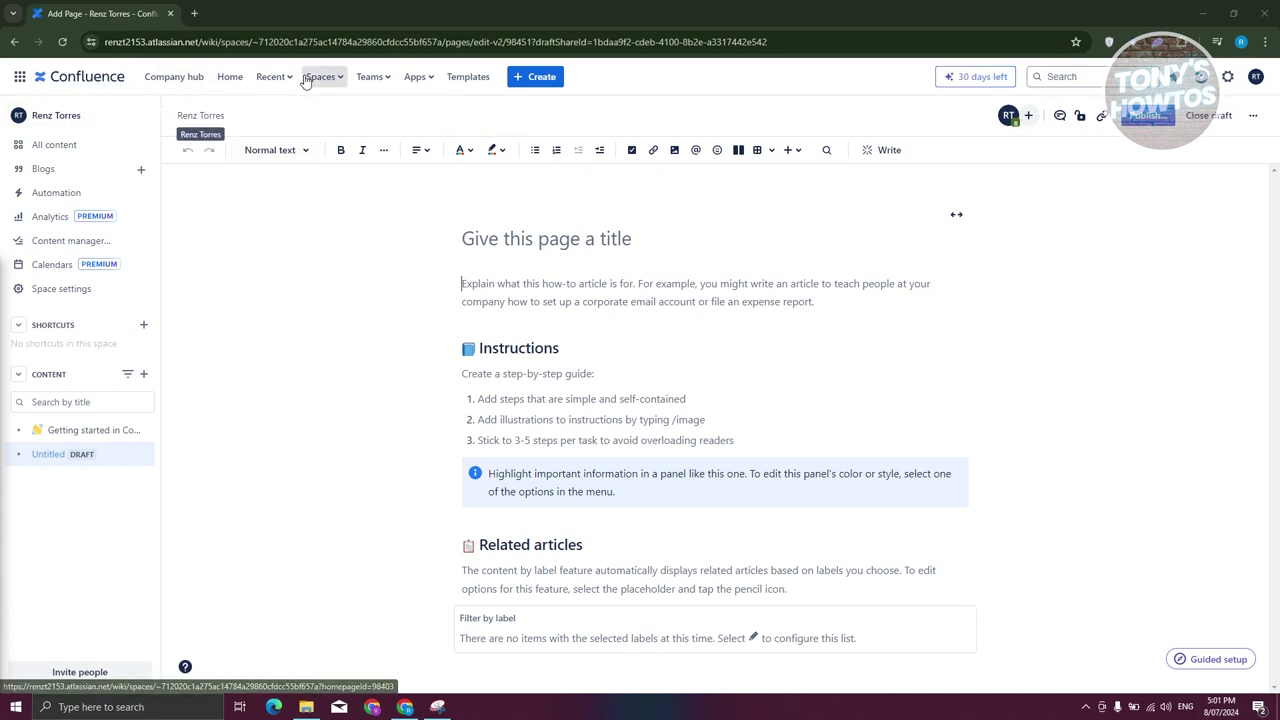
click(1030, 118)
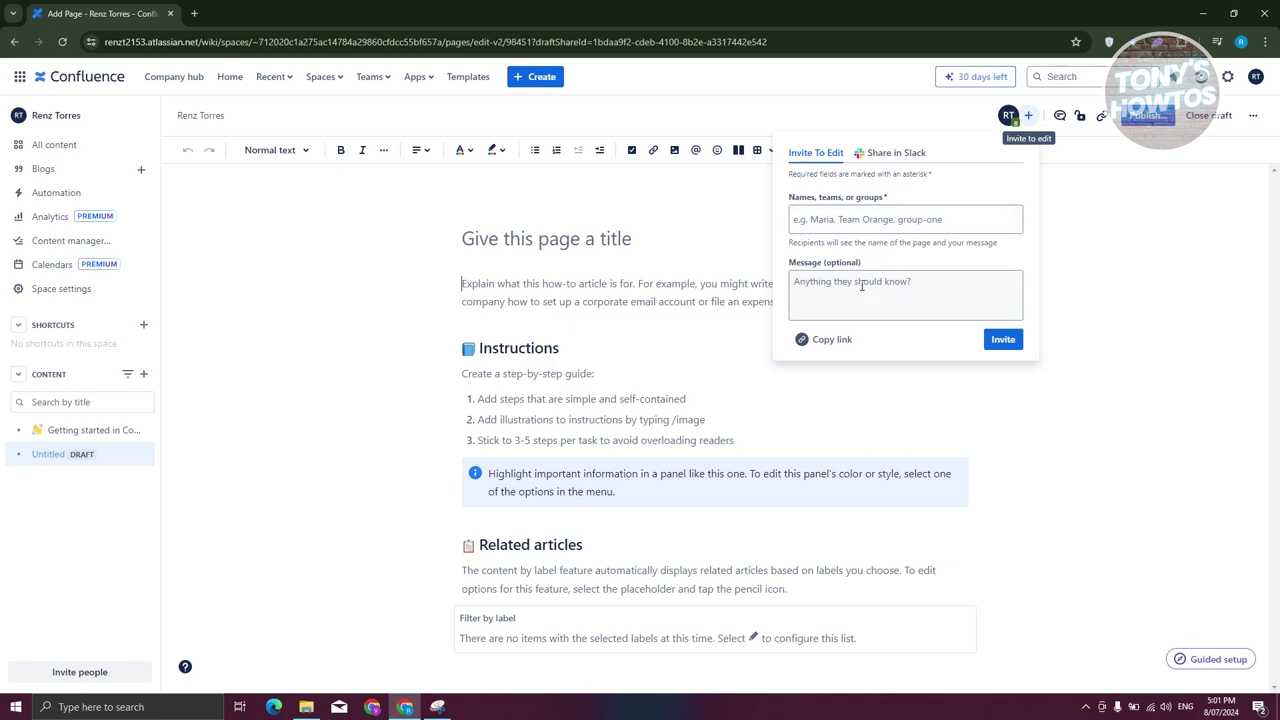
click(890, 155)
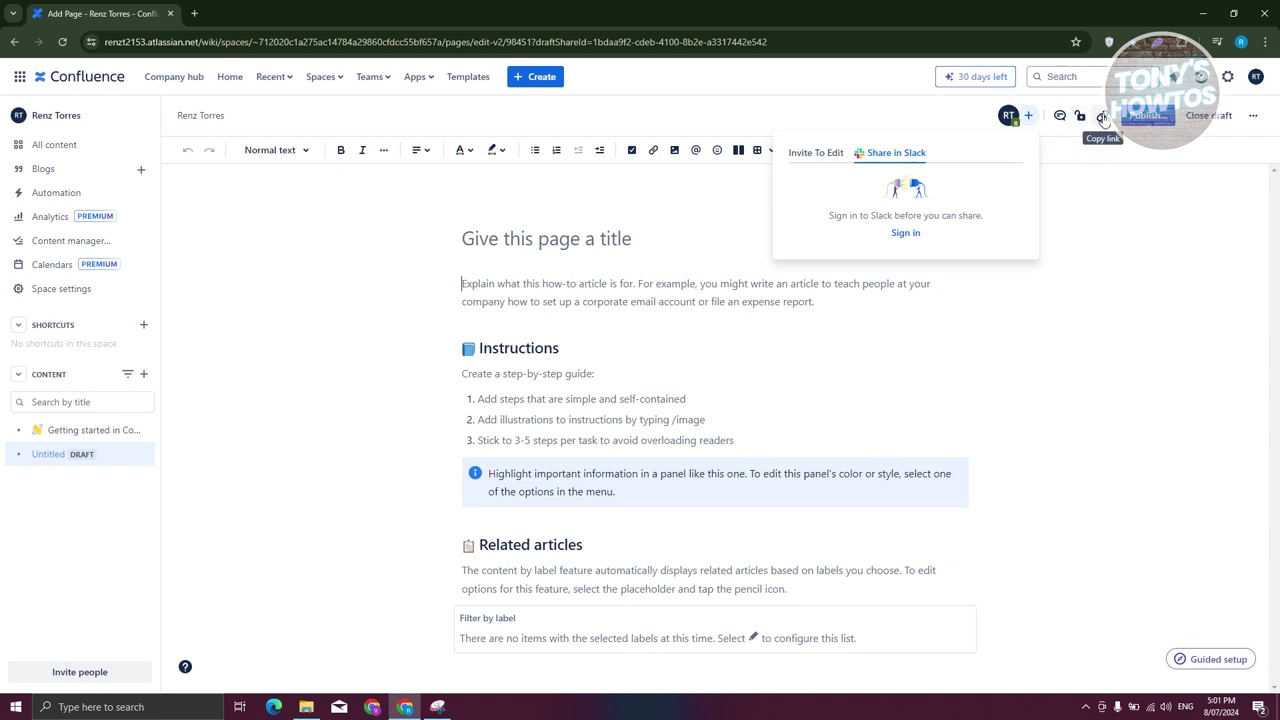
click(1010, 349)
Step: Add the line "SAMPLE TEXT" below the draft's introductory paragraph, after viewing the highlight and text color choices
click(873, 308)
key(Return)
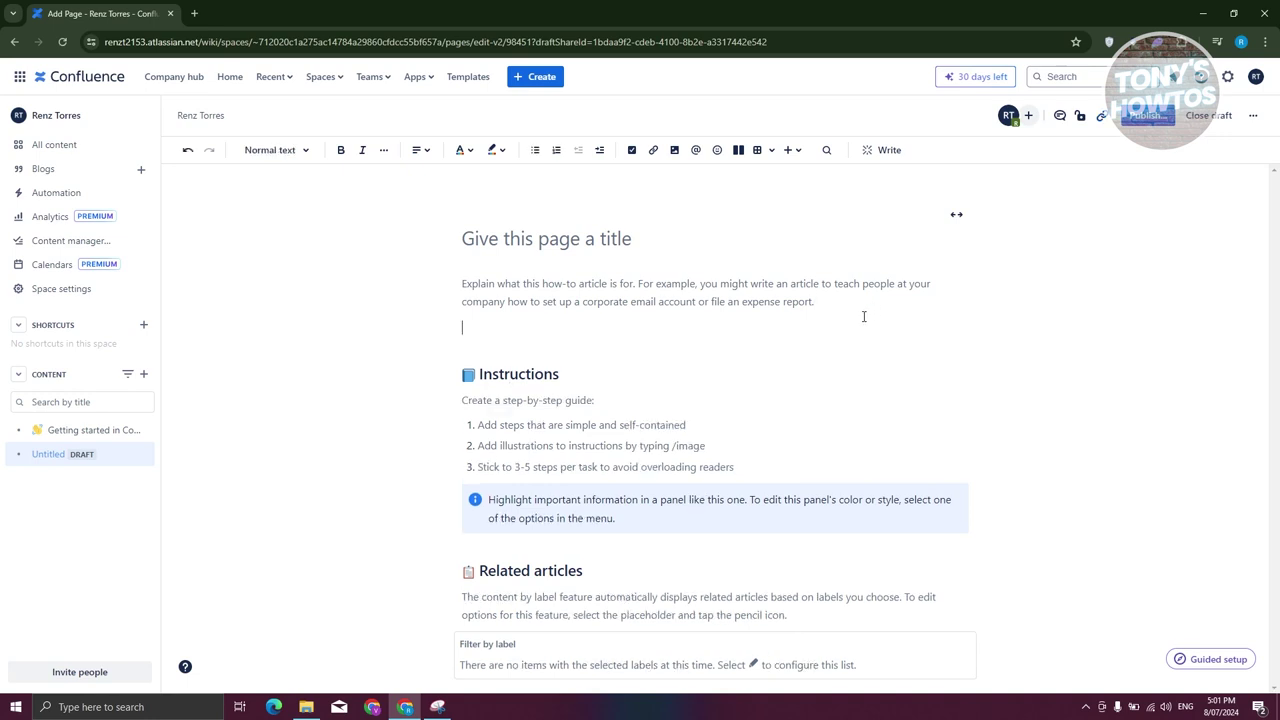
click(503, 157)
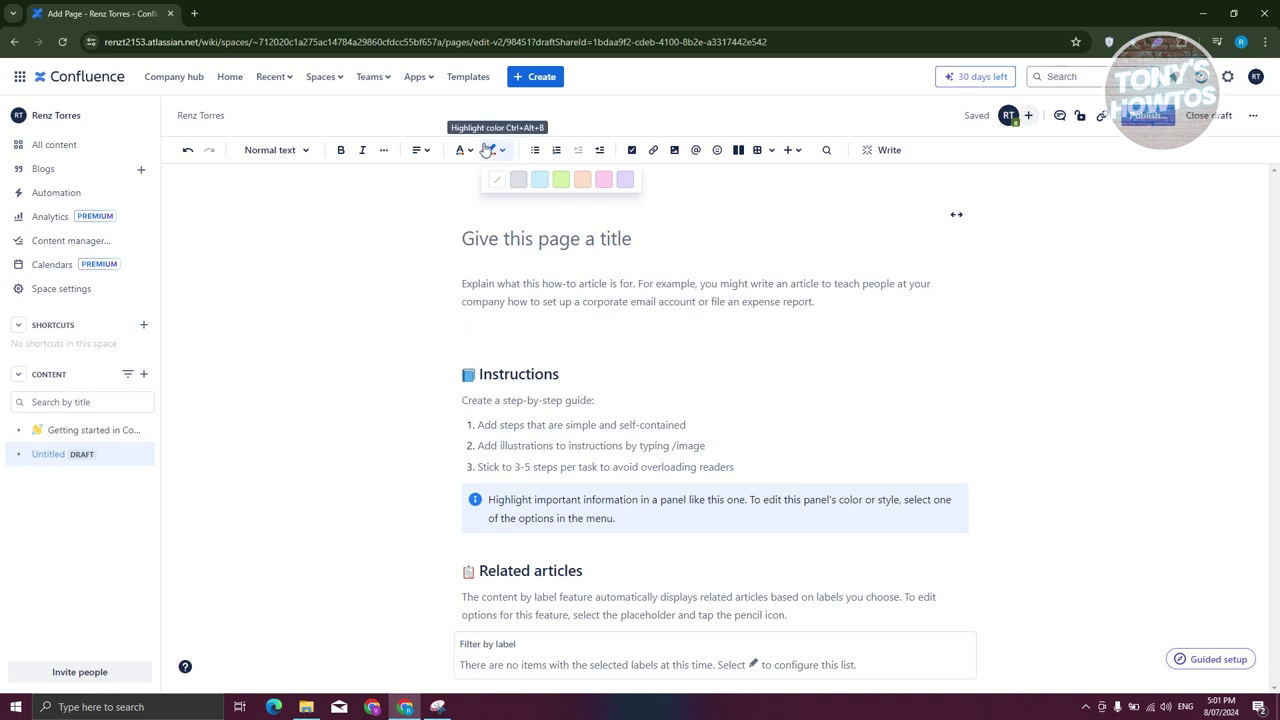
click(476, 150)
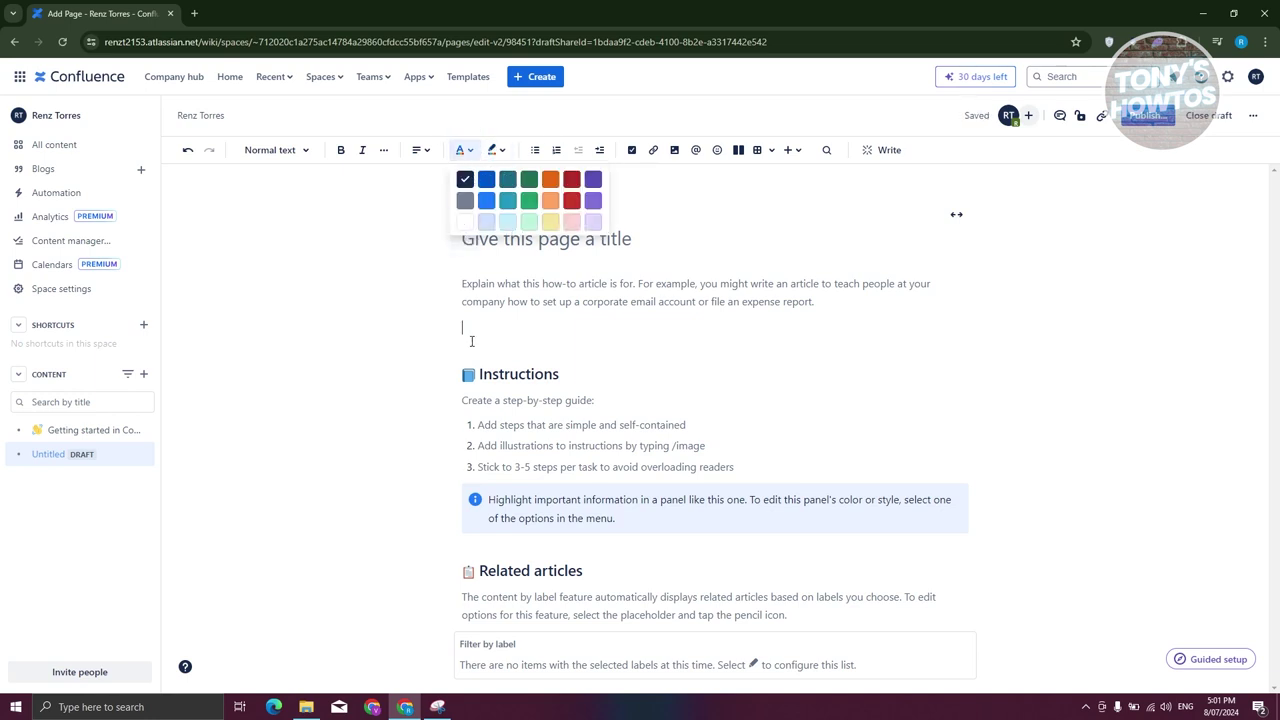
text(PLE TEXT)
Step: Apply a blue text color and a gray highlight to the "SAMPLE TEXT" line in the draft
drag(463, 327, 527, 328)
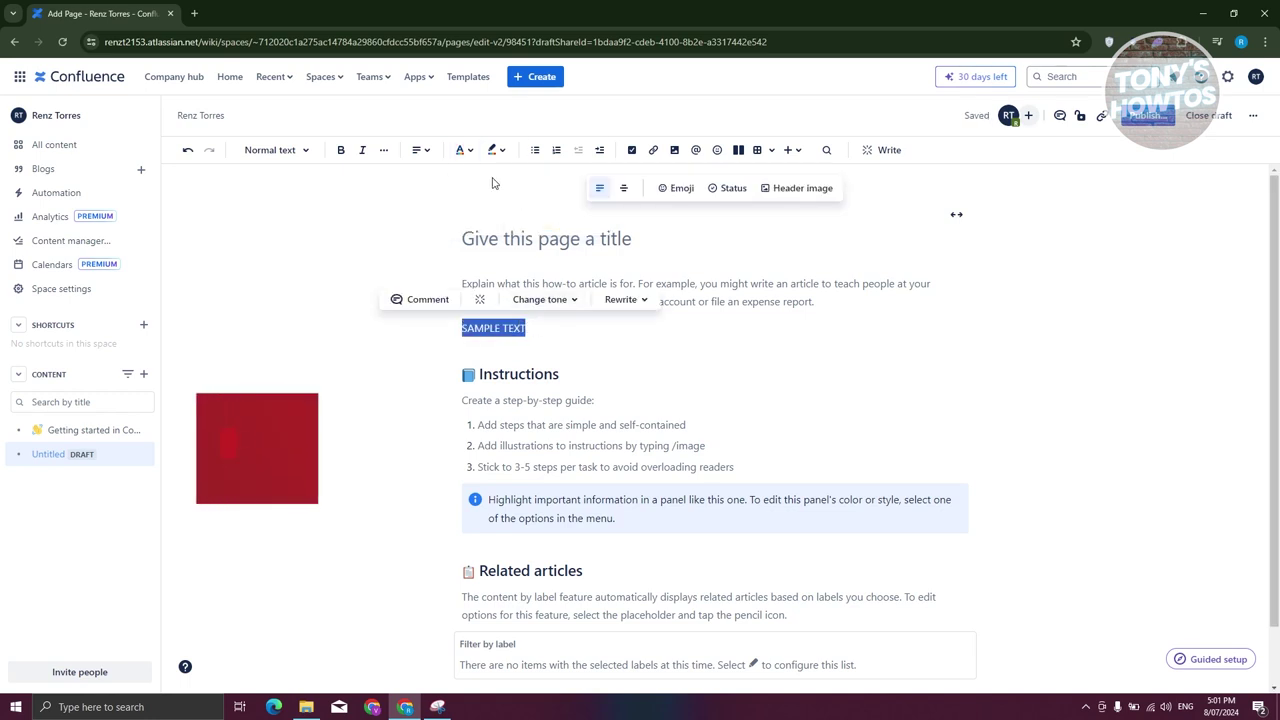
click(472, 152)
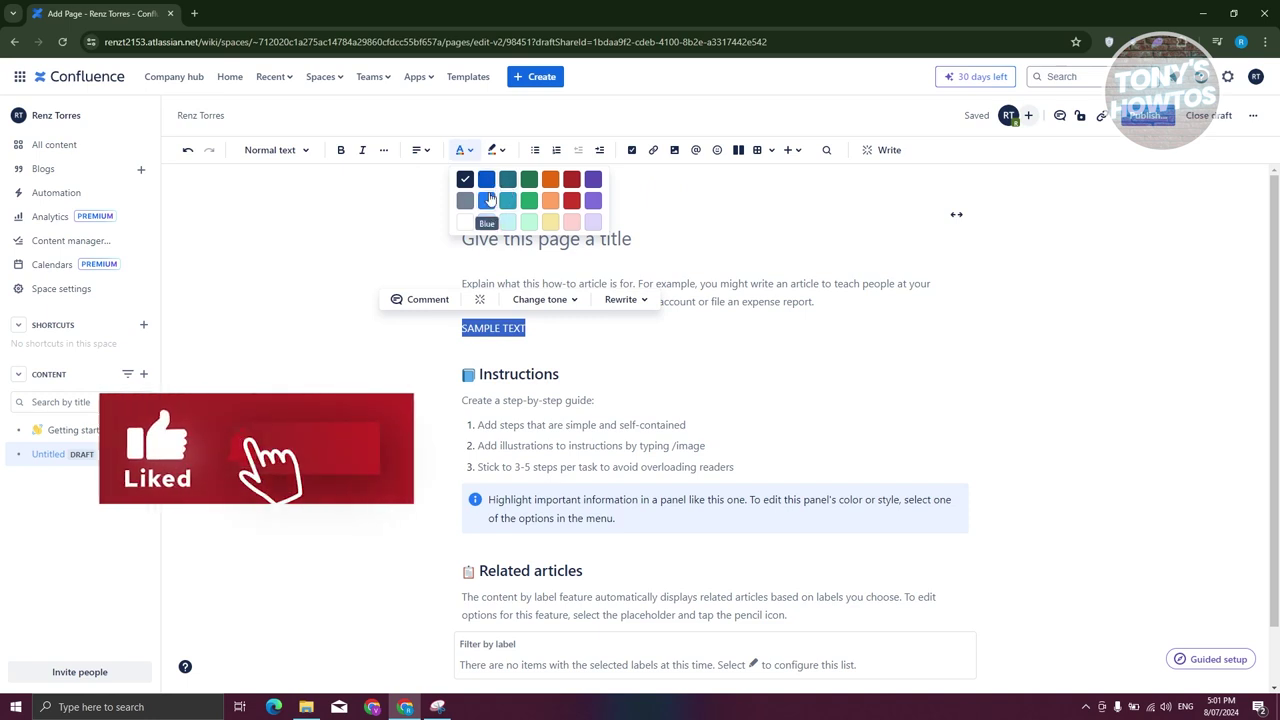
click(484, 181)
click(712, 378)
drag(527, 328, 460, 327)
click(496, 150)
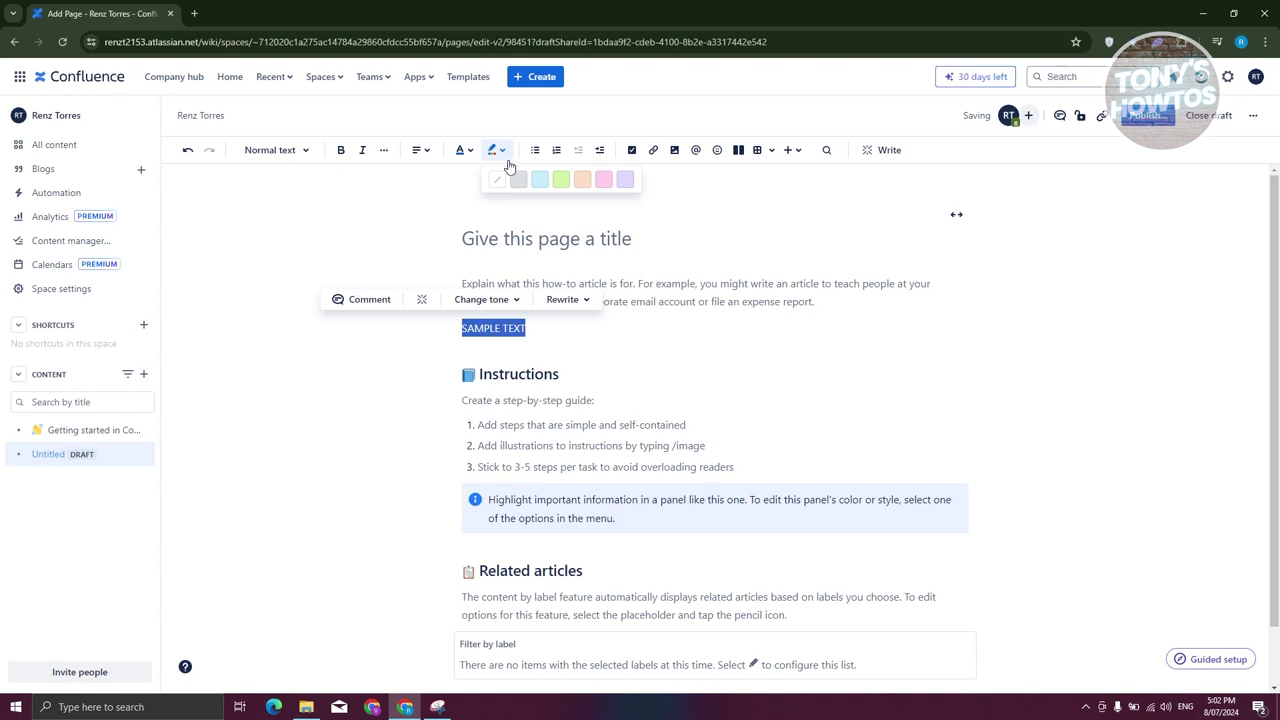
click(519, 180)
click(738, 384)
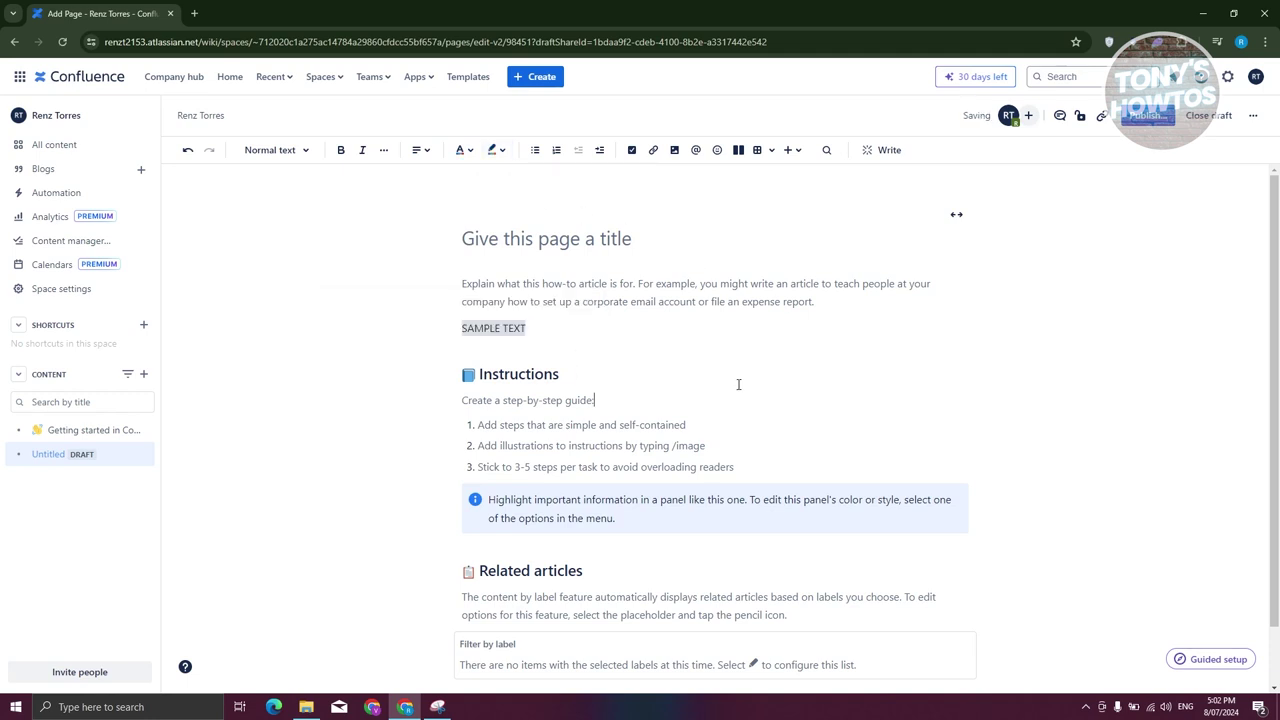
Step: Indent "SAMPLE TEXT" and convert it to an action item, with one empty action item and blank lines below it
drag(537, 326, 459, 328)
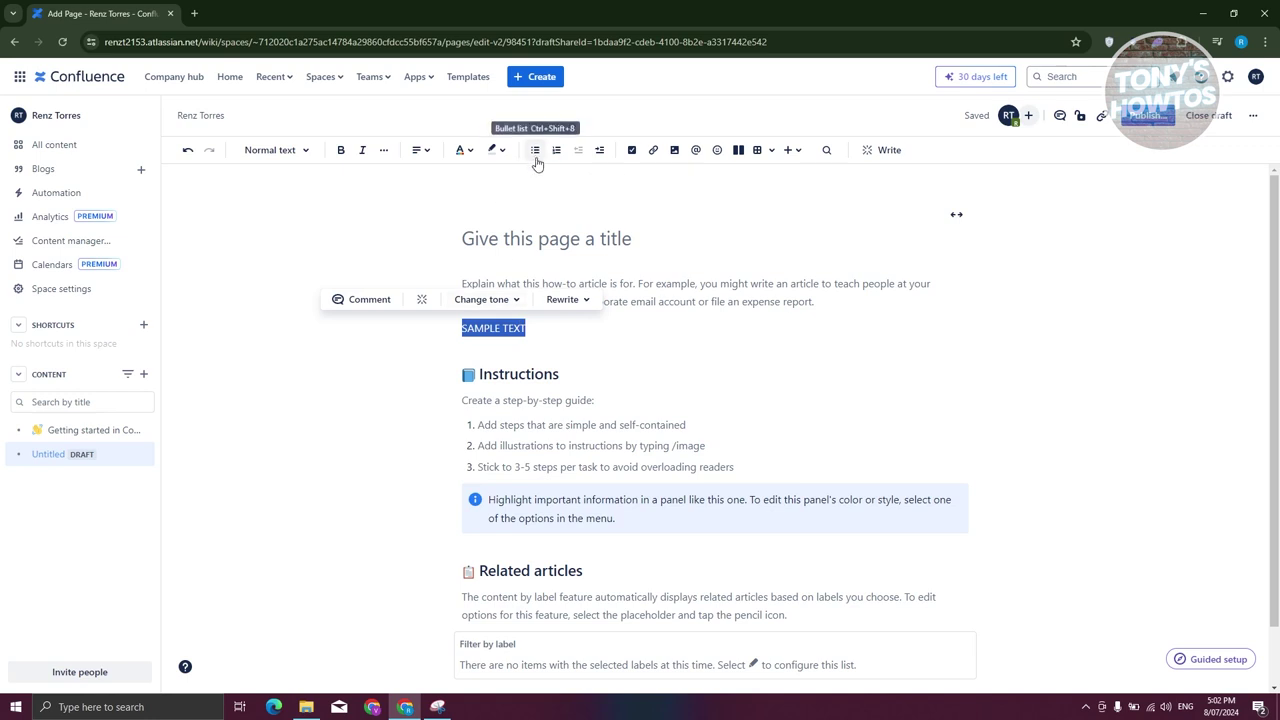
click(603, 154)
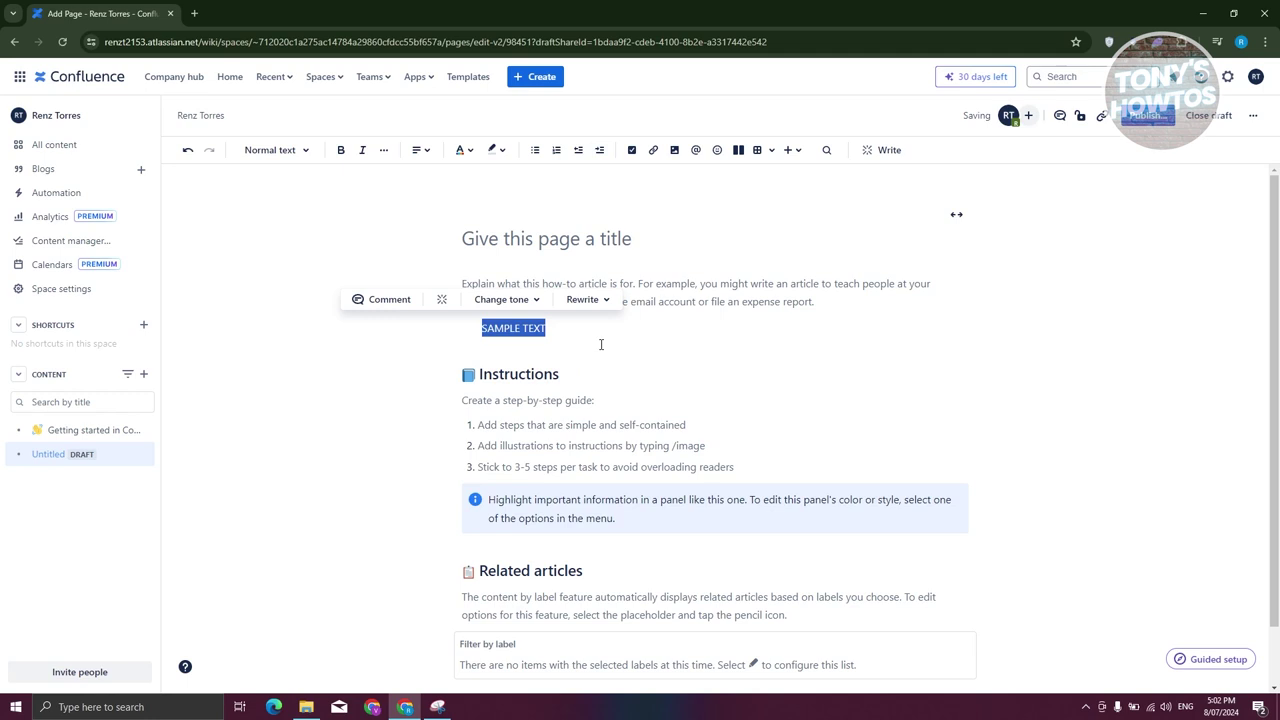
click(632, 151)
click(632, 151)
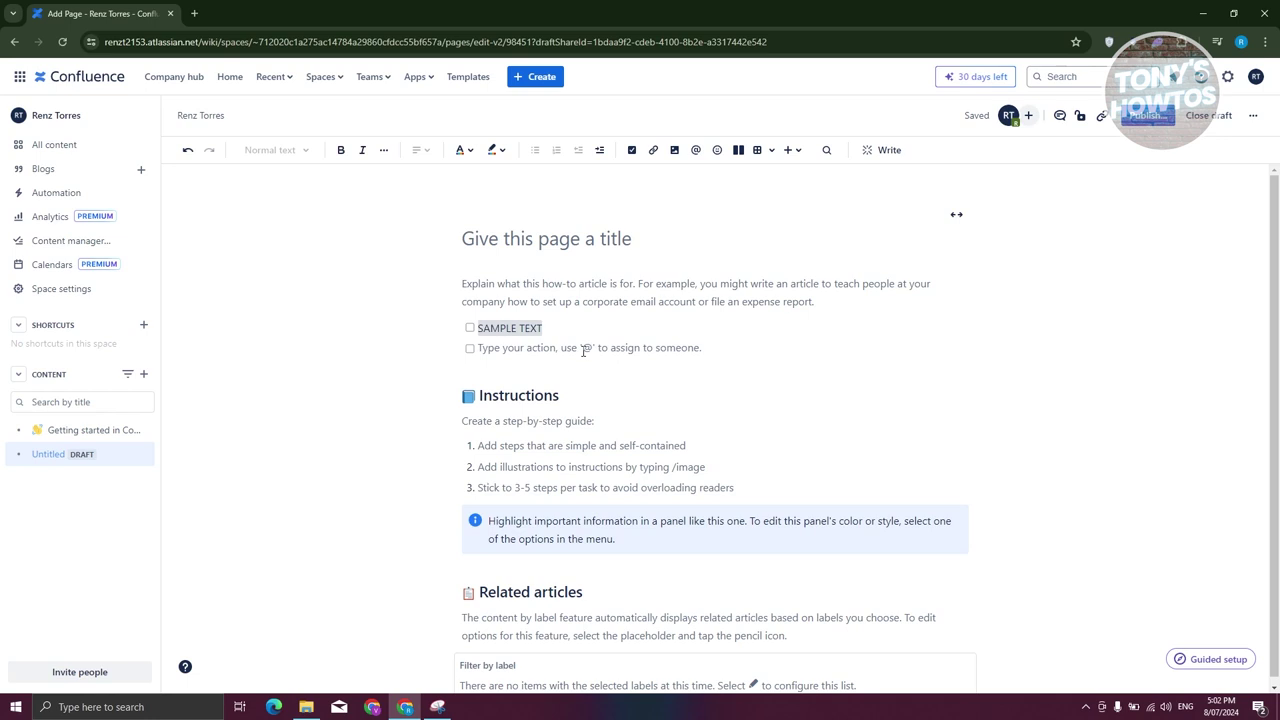
click(631, 149)
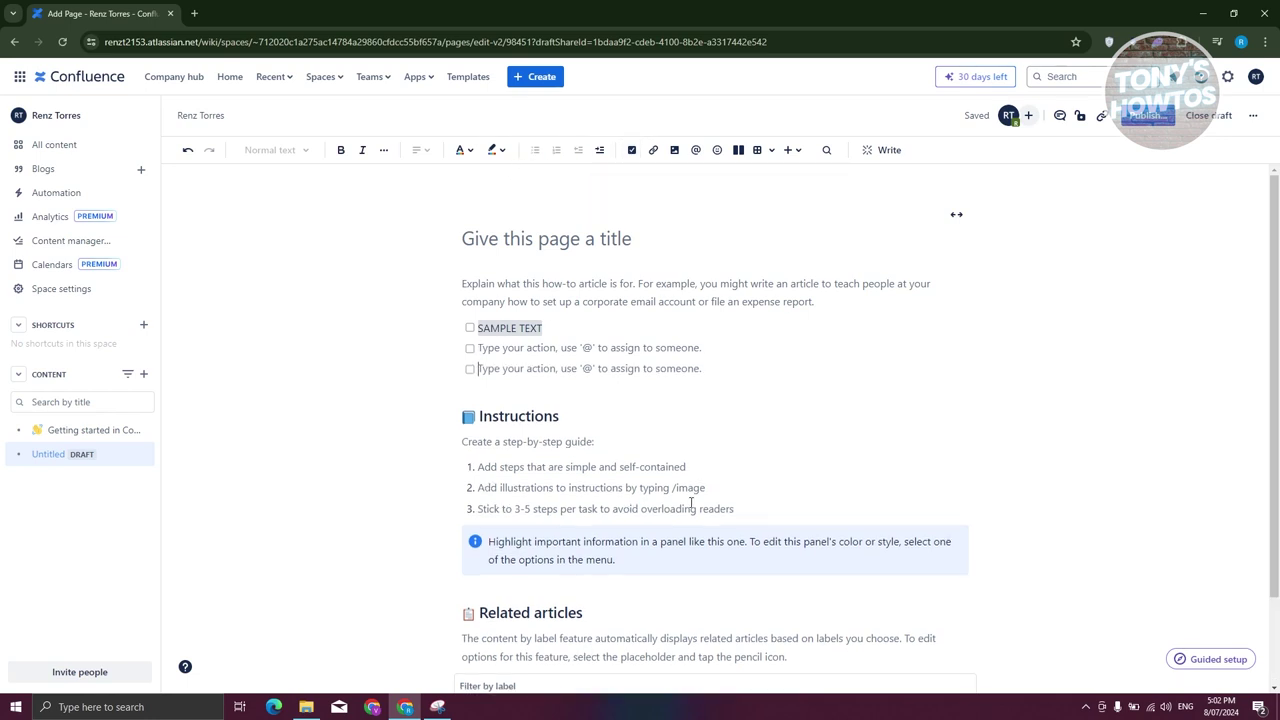
key(Return)
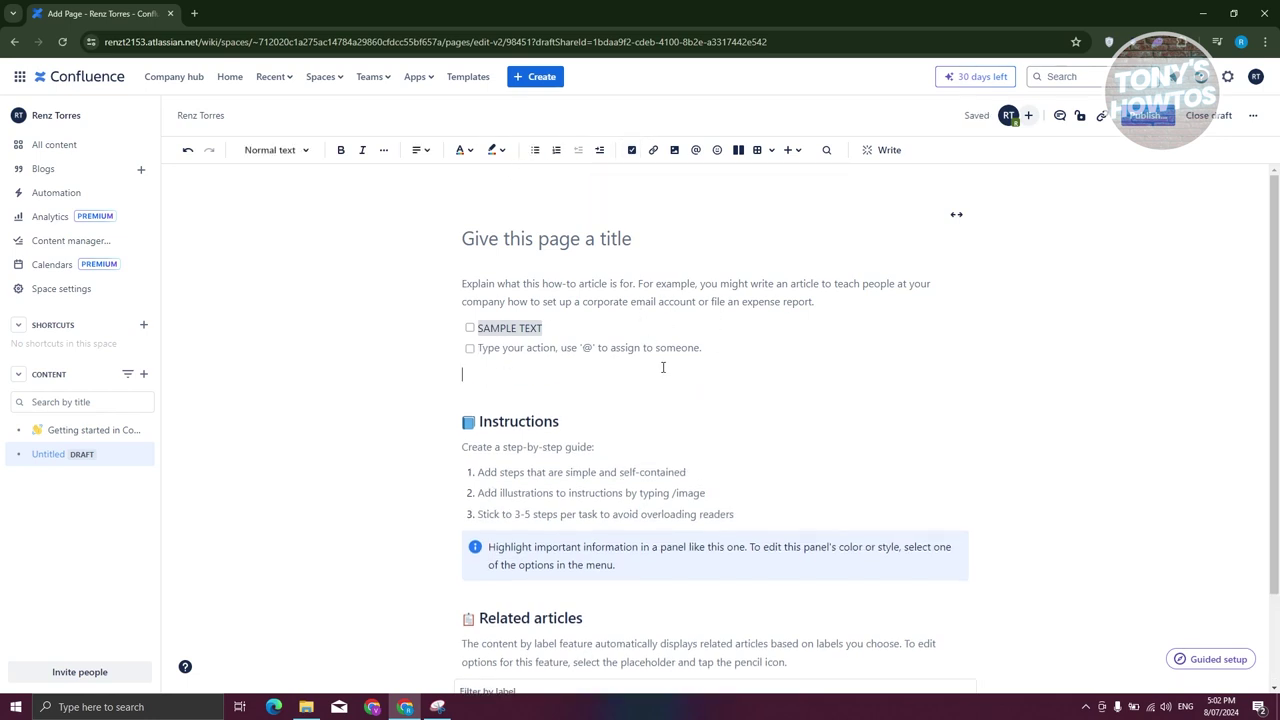
key(Return)
Step: Look through the mention suggestions, insertable elements and Atlassian Intelligence writing options, removing the stray @ sign
click(695, 151)
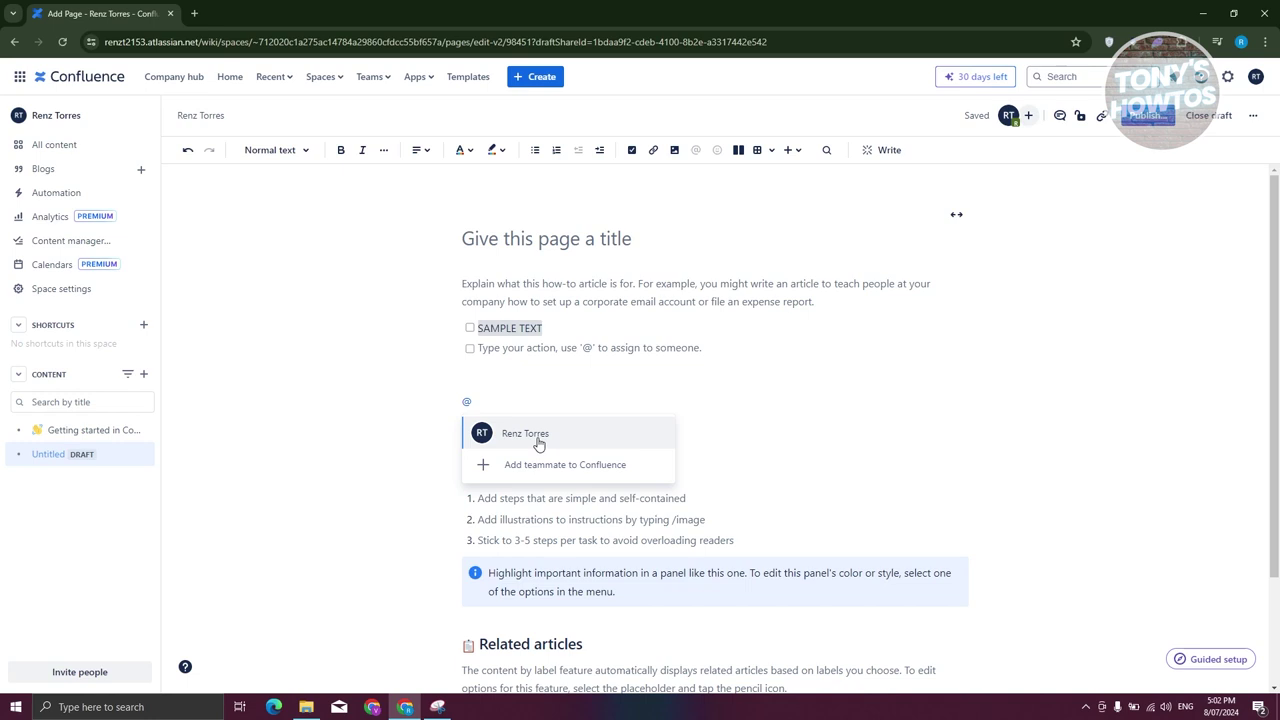
click(801, 152)
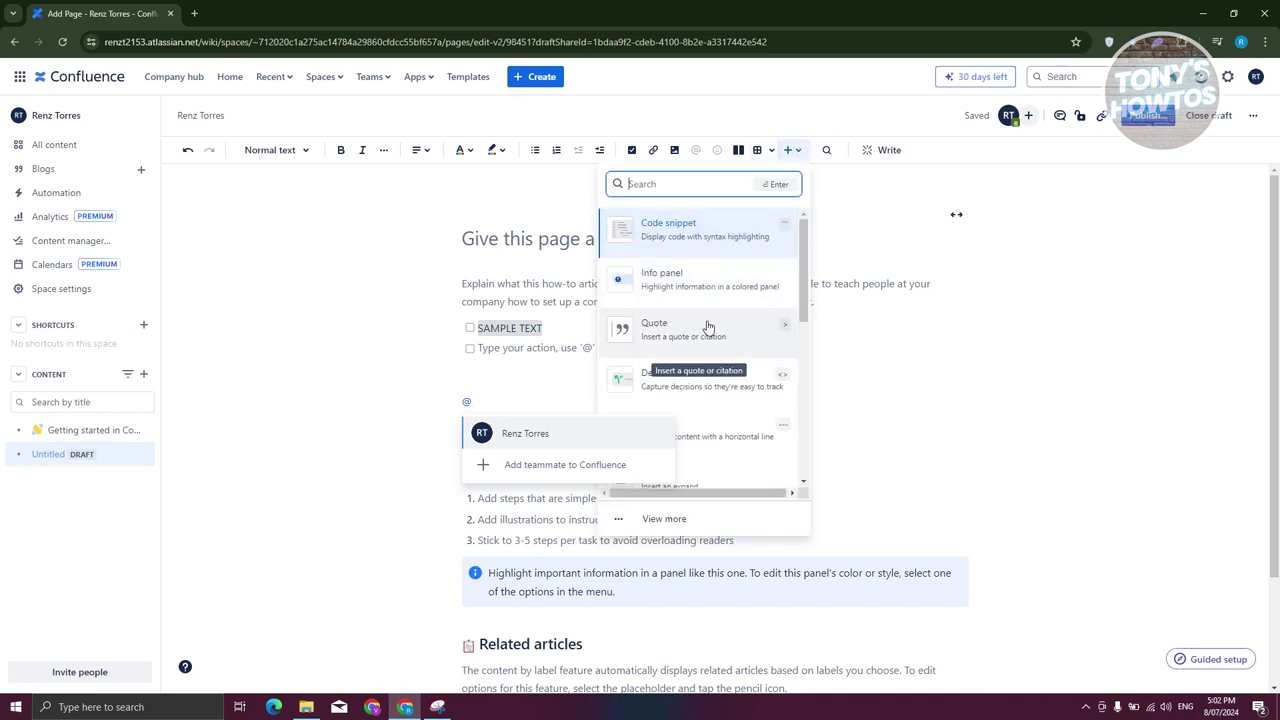
scroll(724, 325, down, 1)
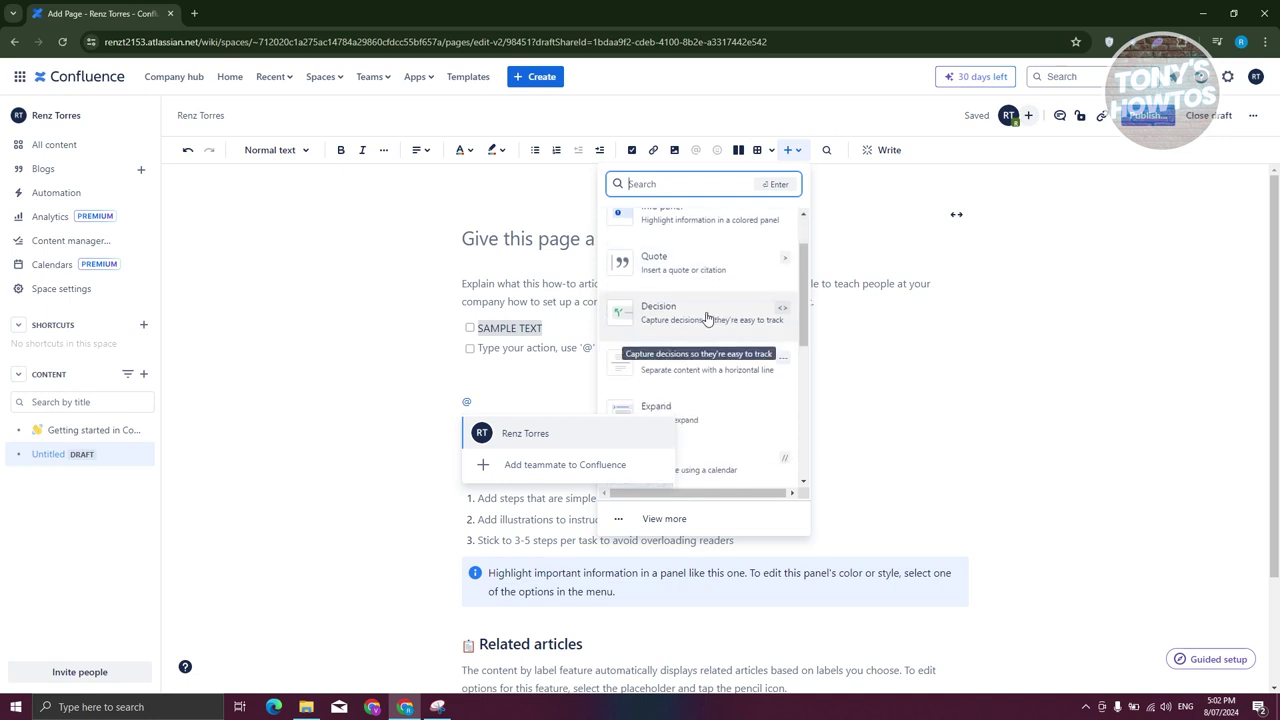
click(893, 152)
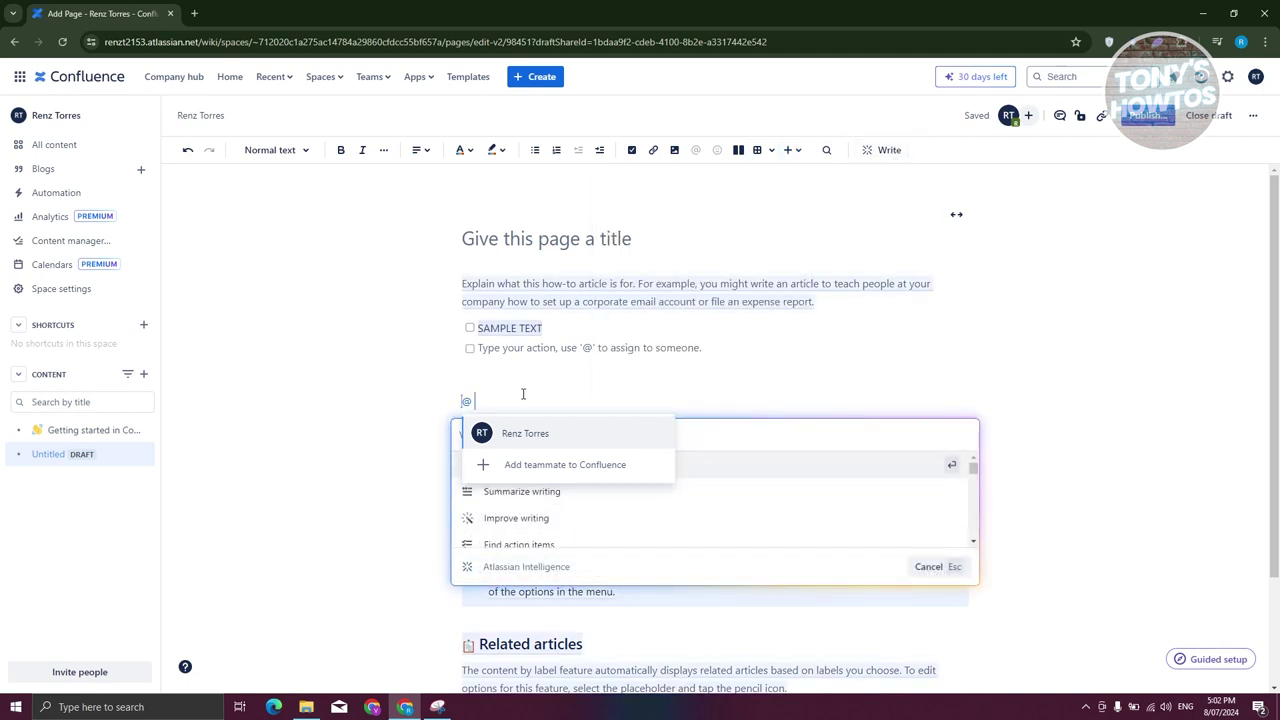
key(BackSpace)
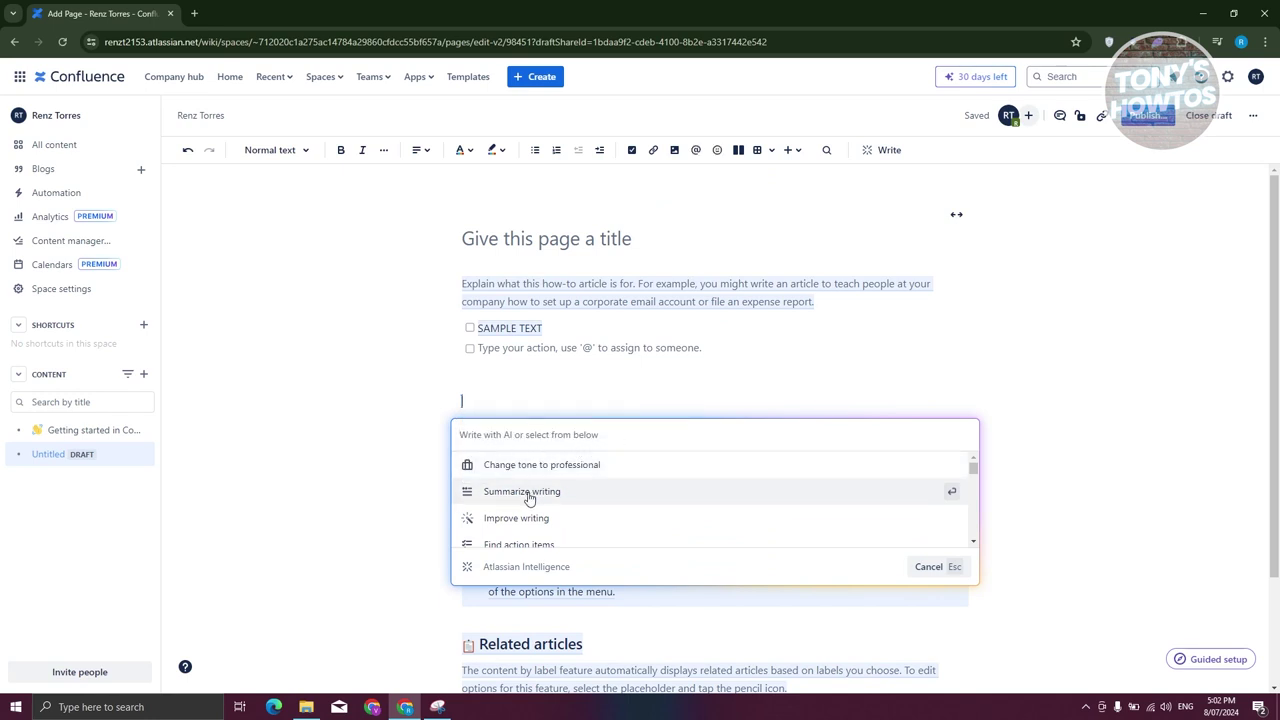
click(482, 367)
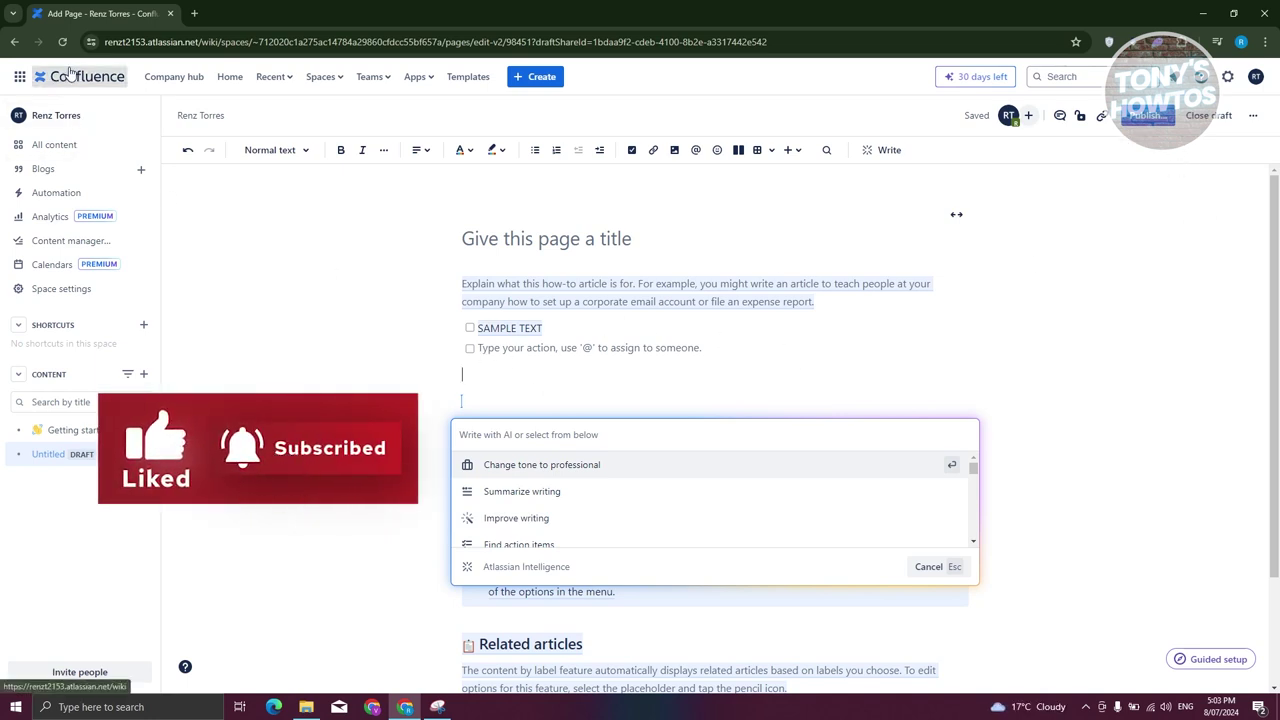
Step: Title the draft "SAMPLE" and open its publishing options
click(1147, 115)
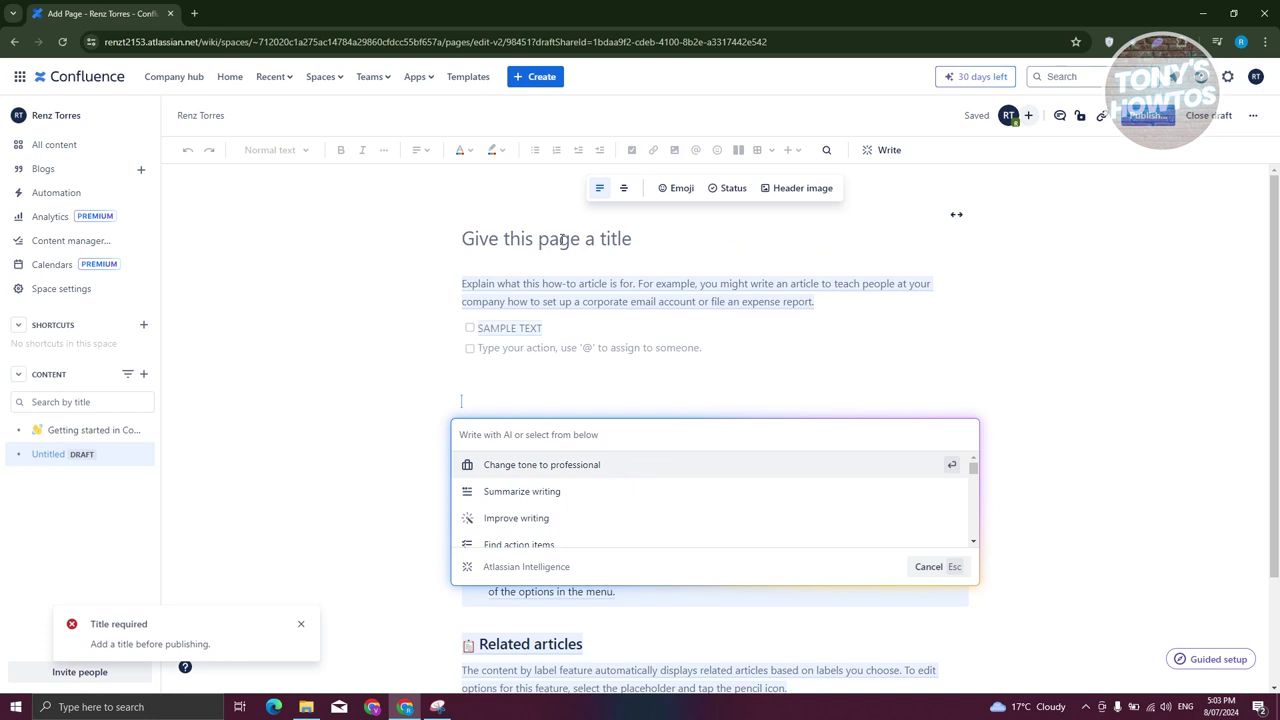
text(SAMPLE)
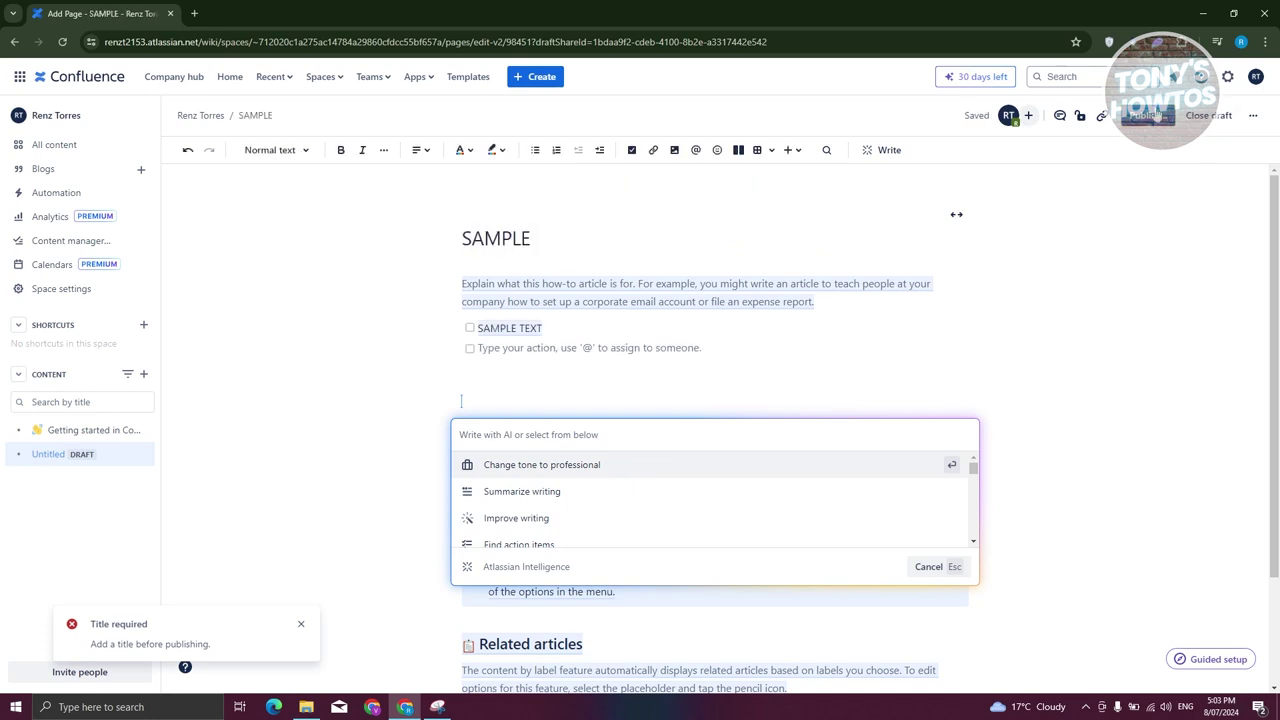
click(1150, 116)
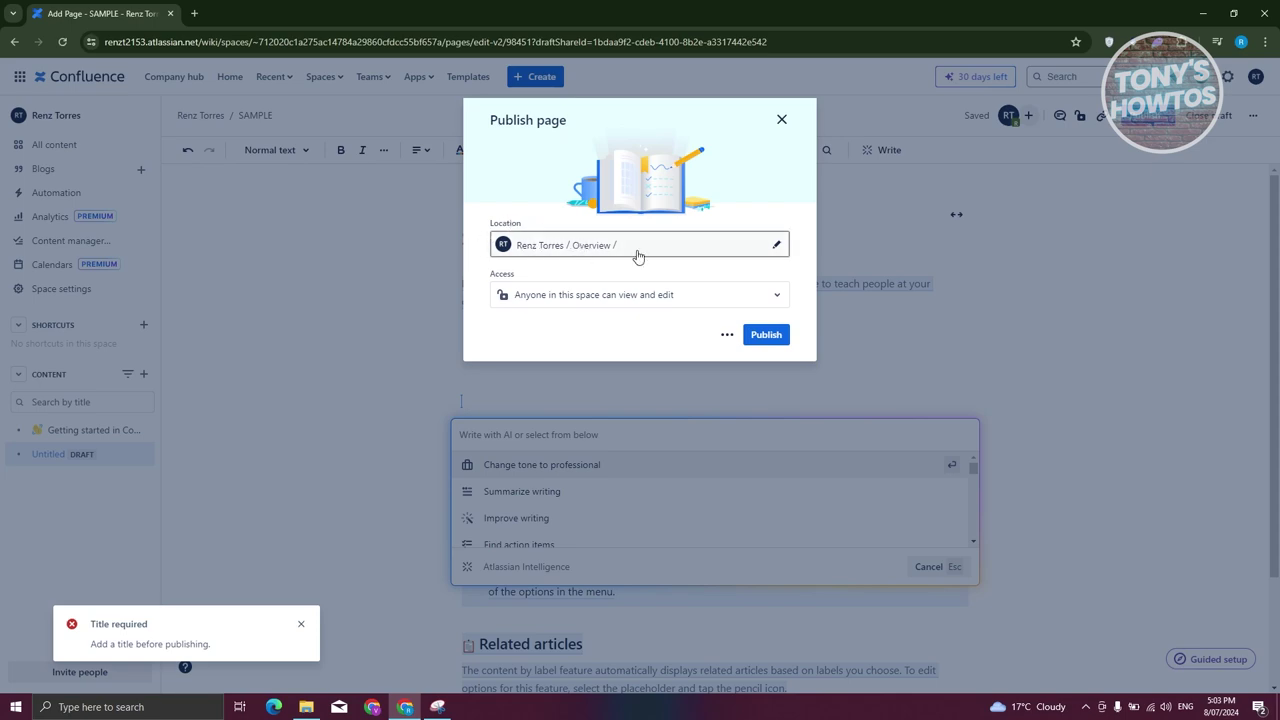
Step: Set the page's publishing location to under the Knowledge base page in the Knowledge base space
click(669, 249)
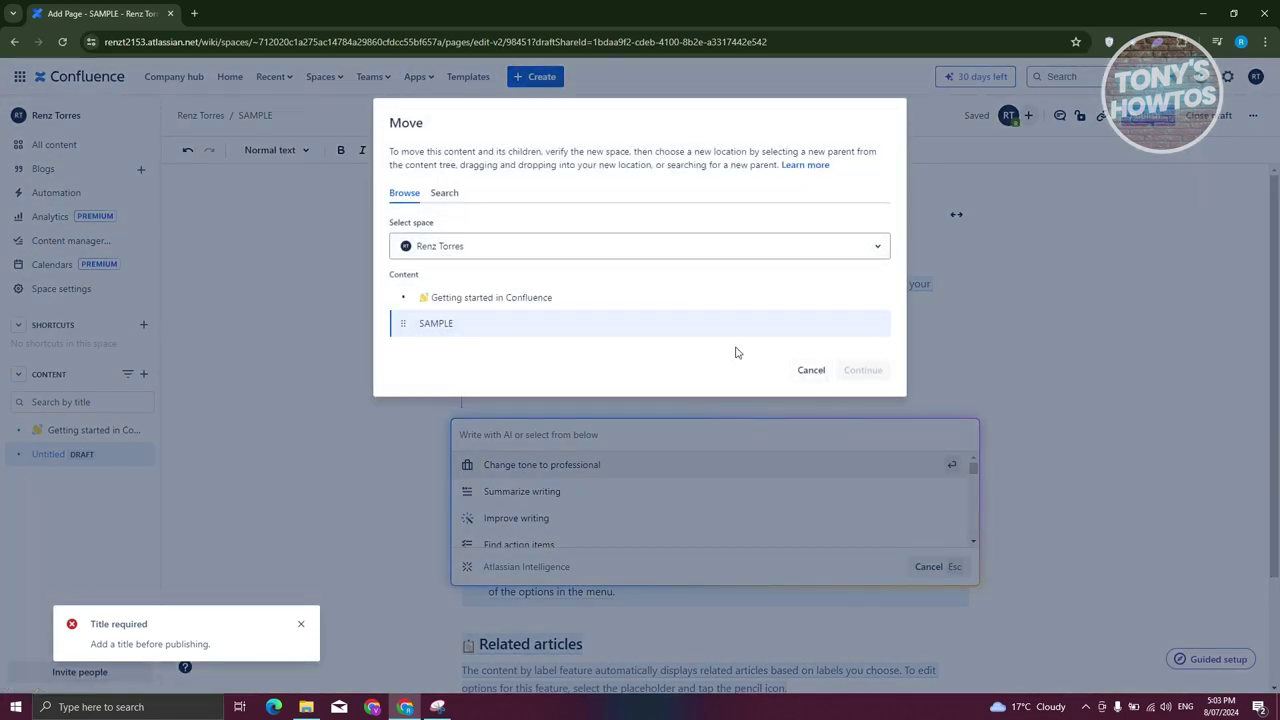
click(843, 251)
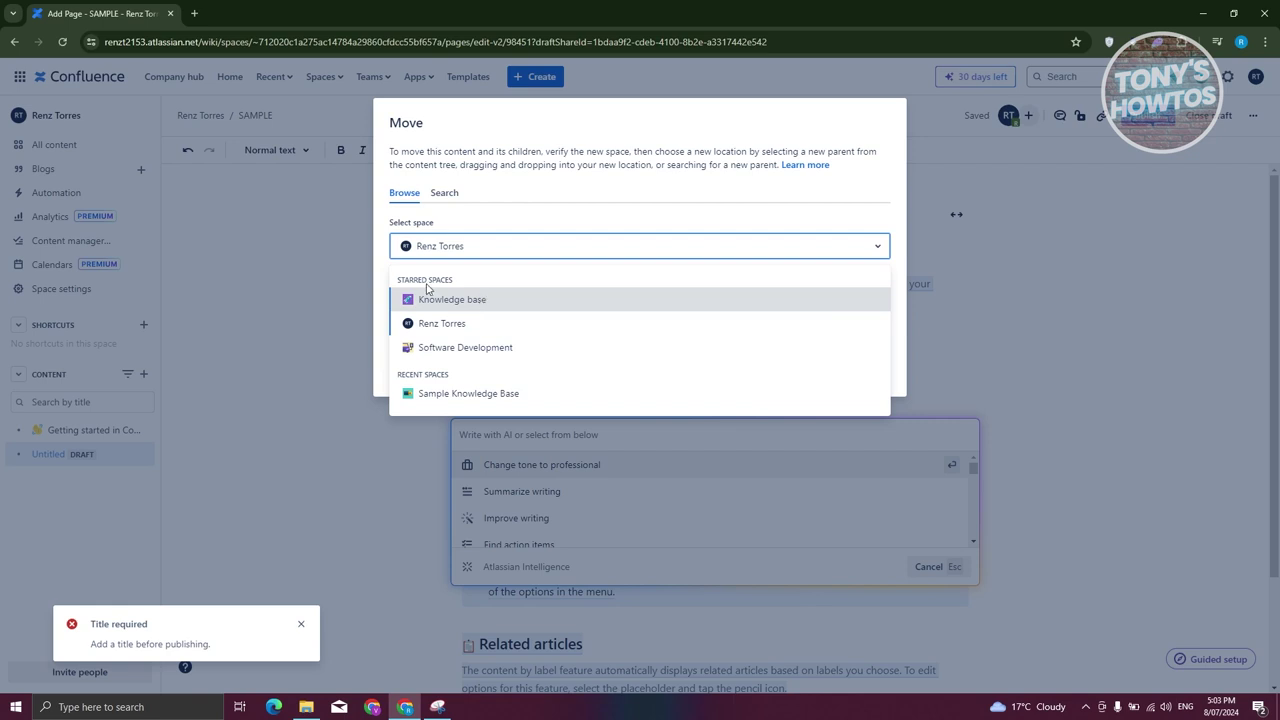
click(453, 300)
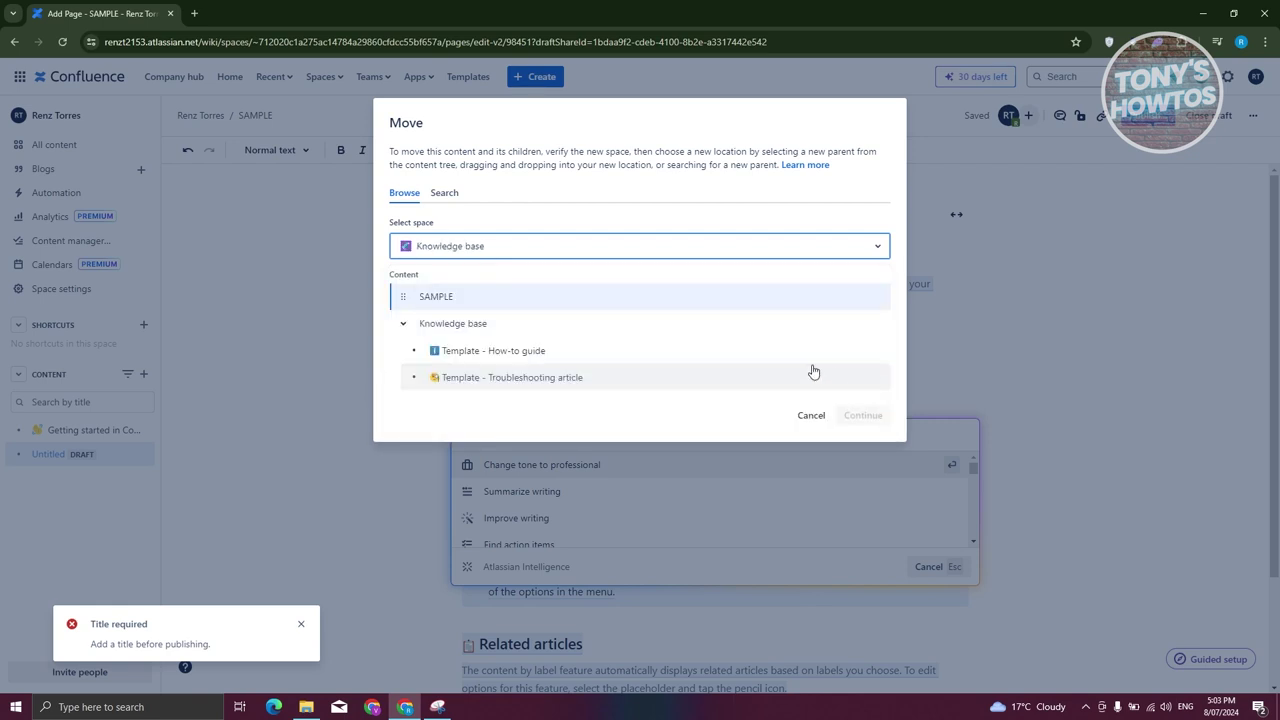
click(455, 323)
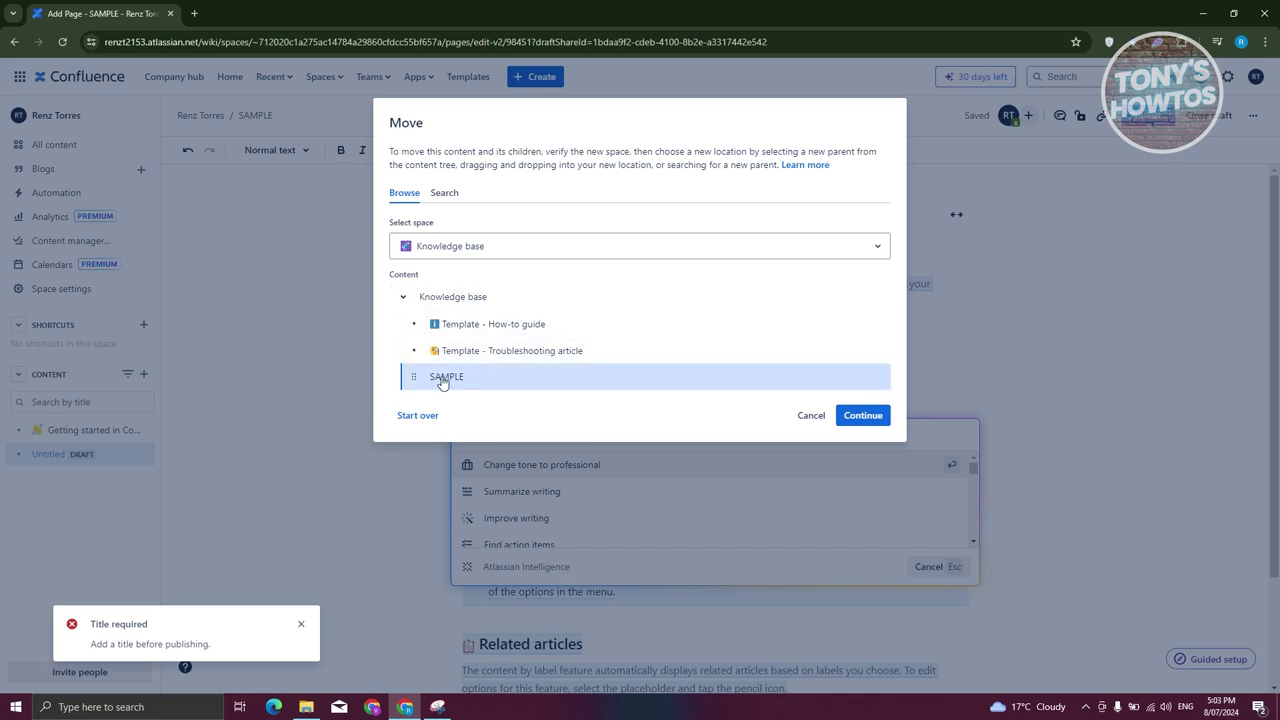
click(868, 418)
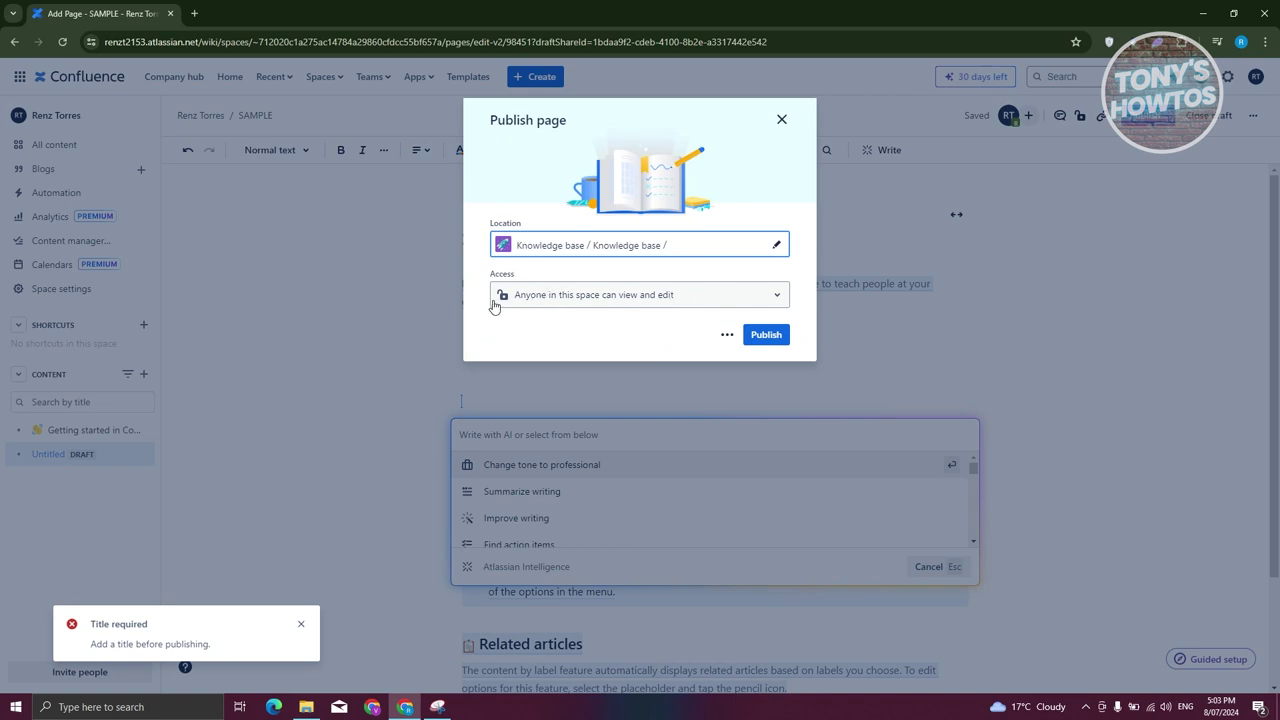
Step: Publish the page with access kept at "Anyone in this space can view and edit", and dismiss the invitation to add people
click(584, 302)
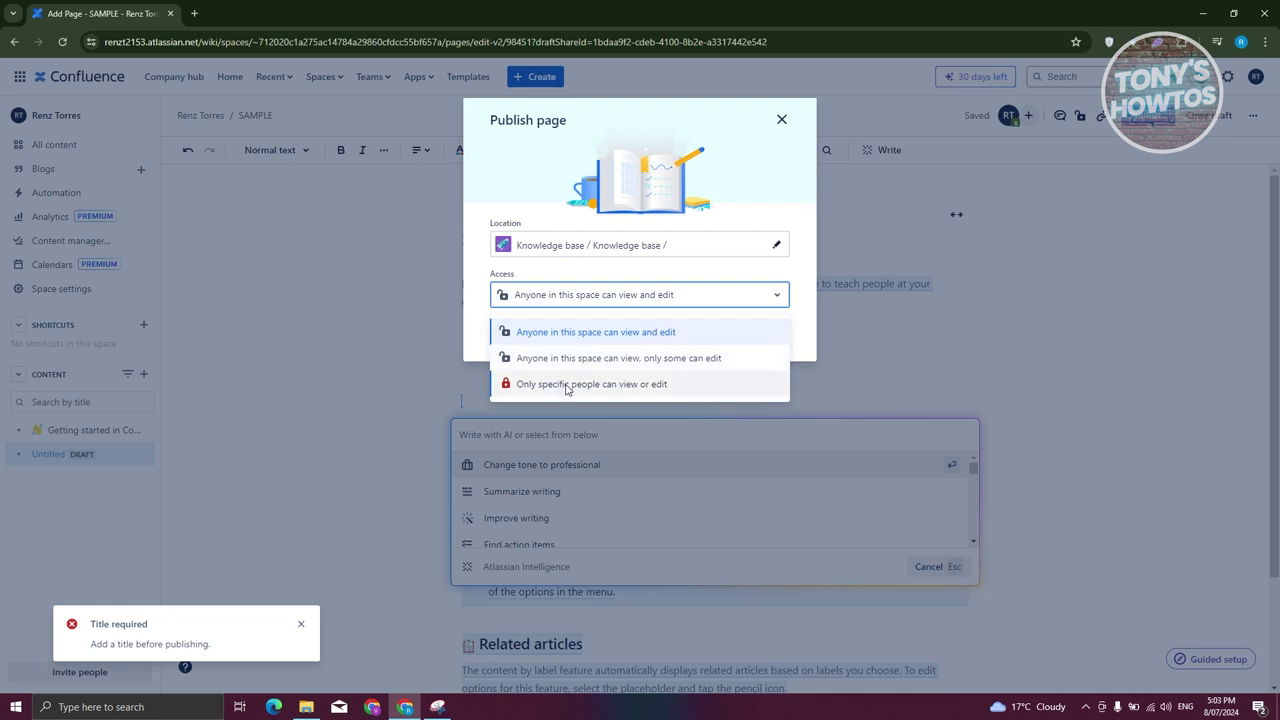
click(746, 280)
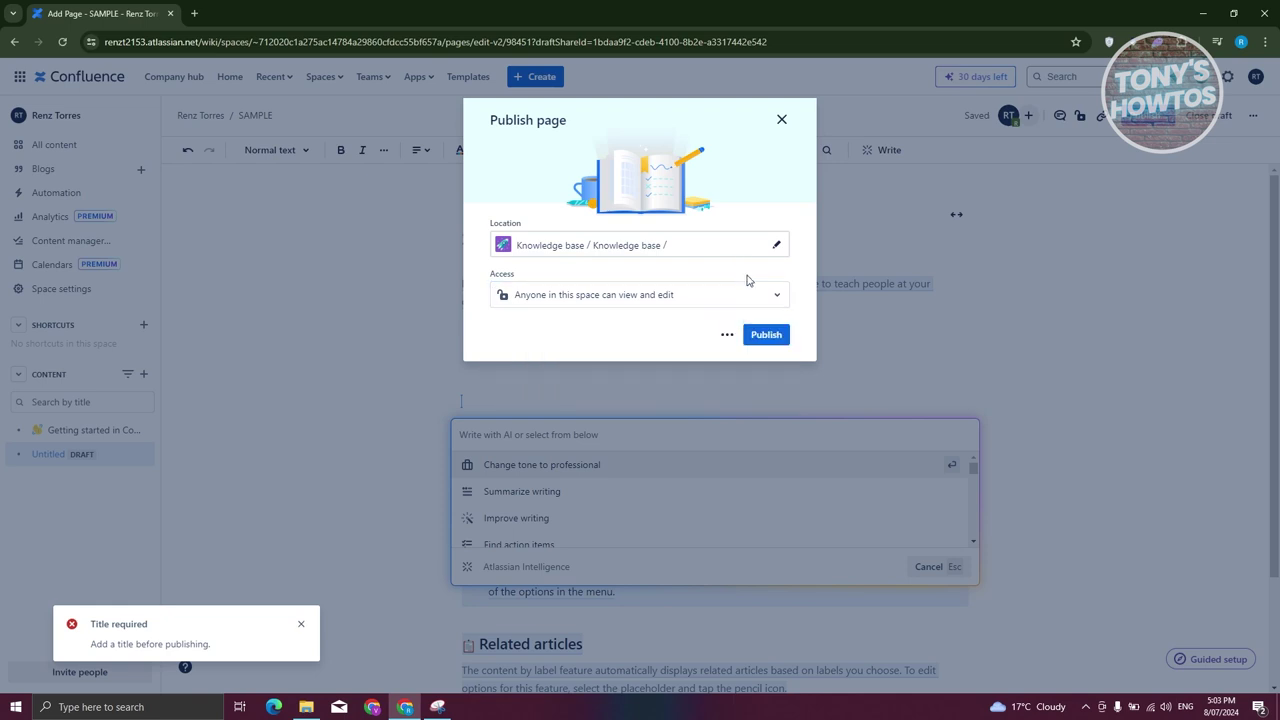
click(766, 336)
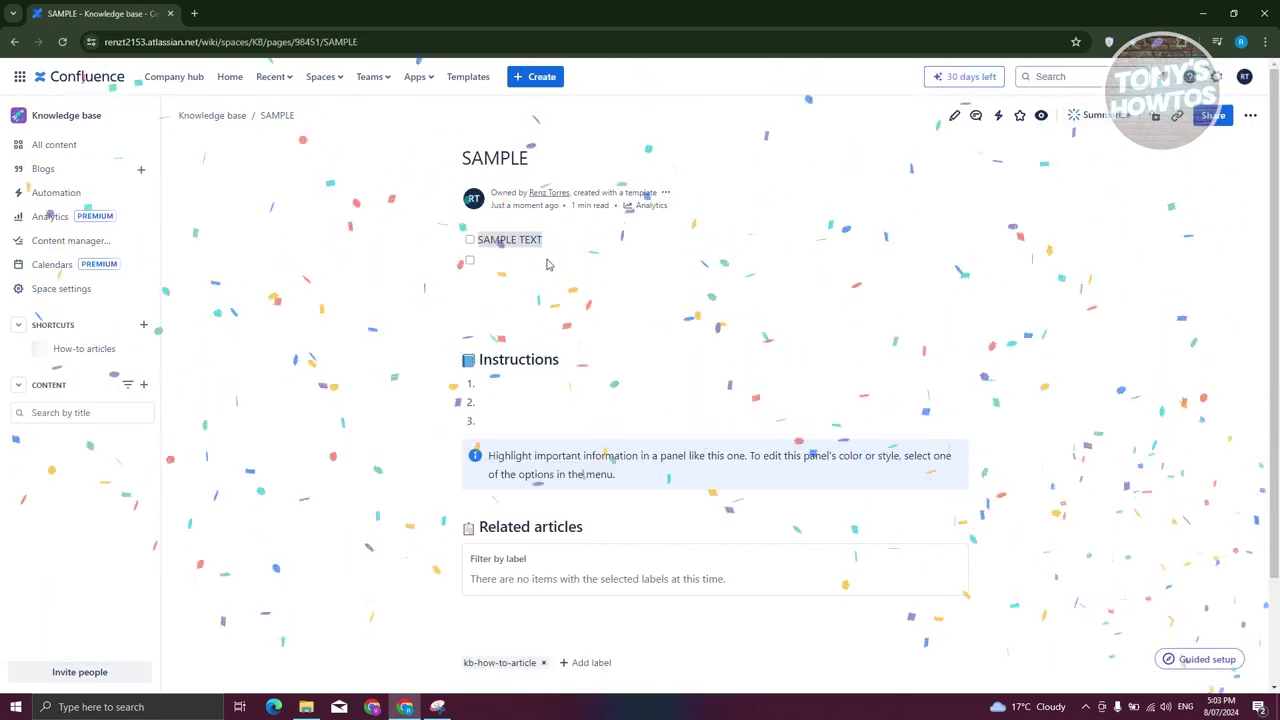
scroll(543, 254, down, 2)
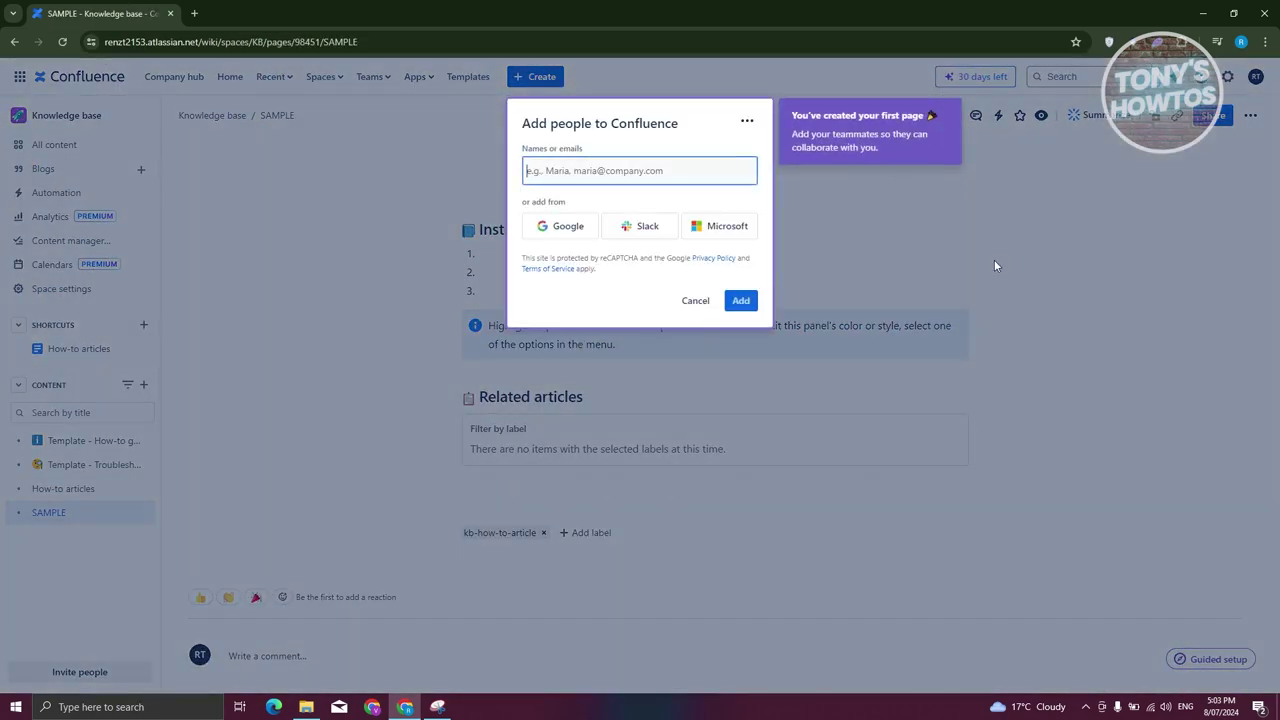
click(960, 243)
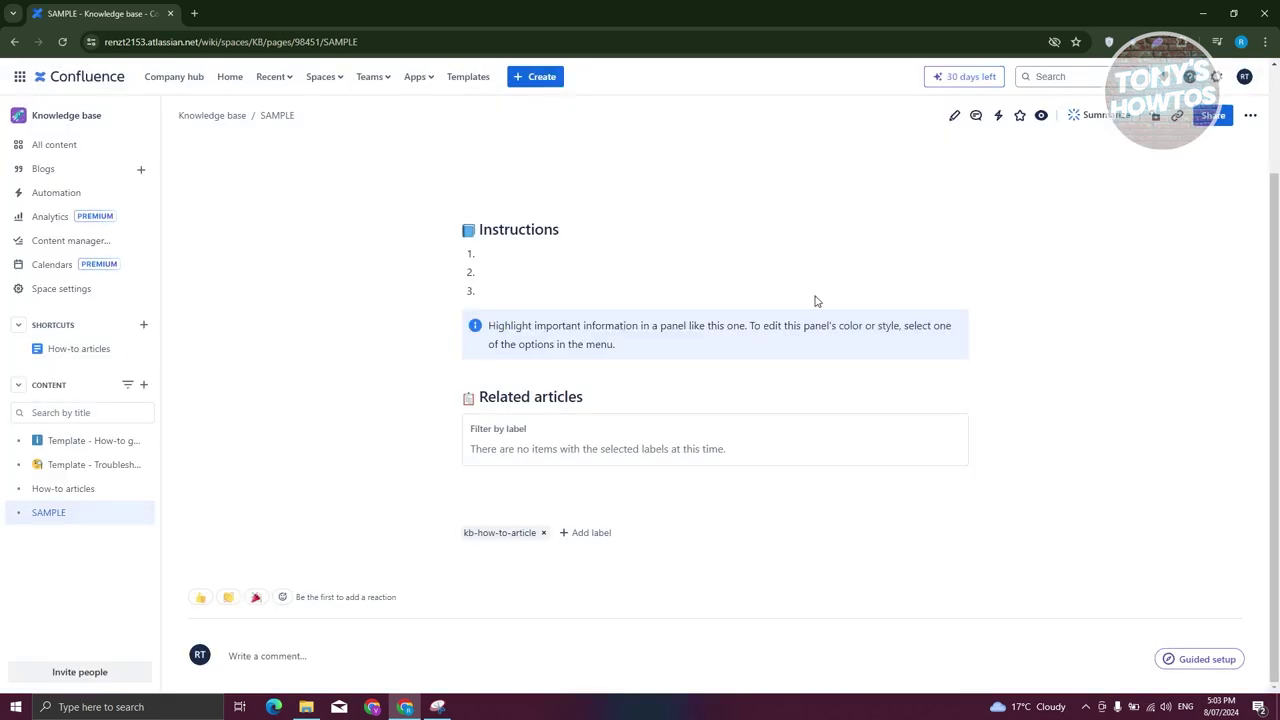